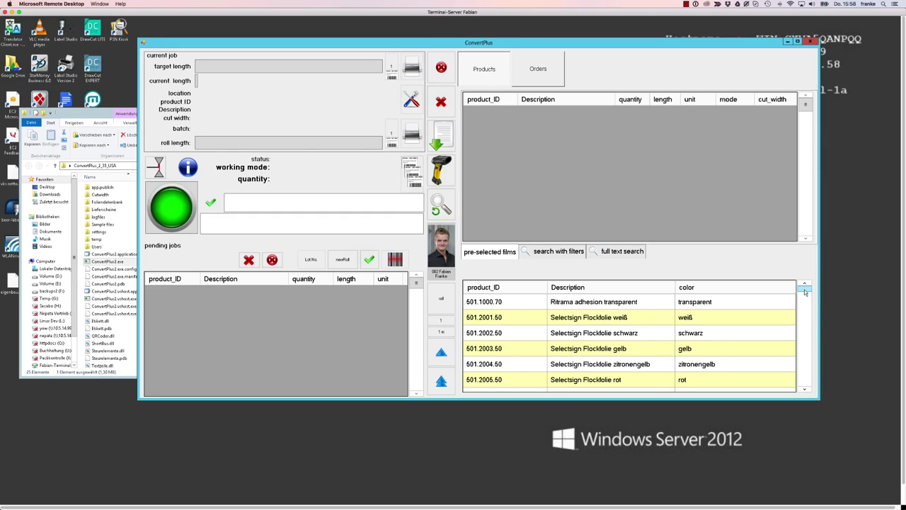
- Add Selectsign Flexfolie disco grün (501.3524.50) and disco violett (501.3526.50) to the pre-selected films
drag(805, 292, 807, 326)
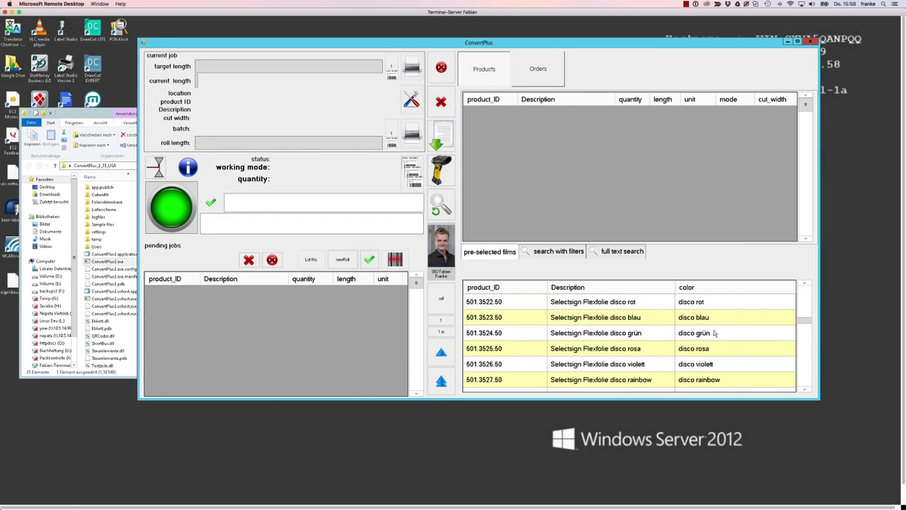
click(529, 331)
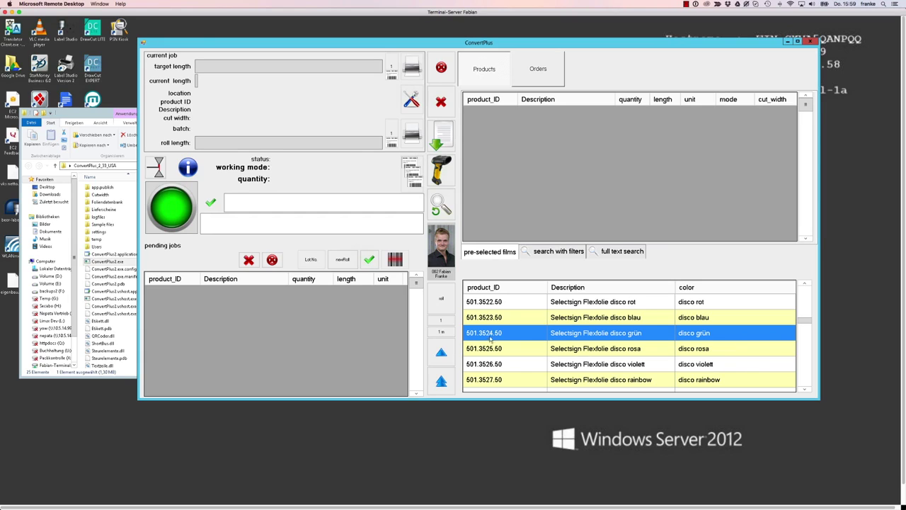
double_click(497, 334)
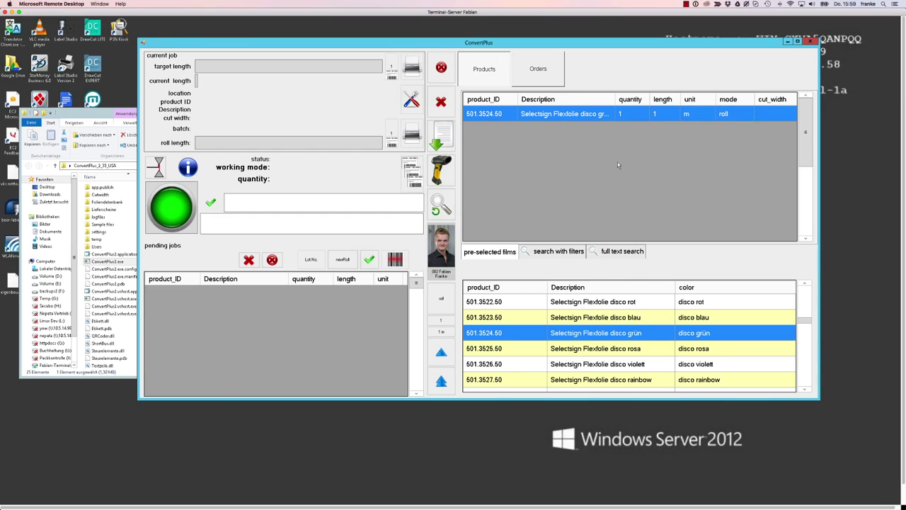
click(631, 350)
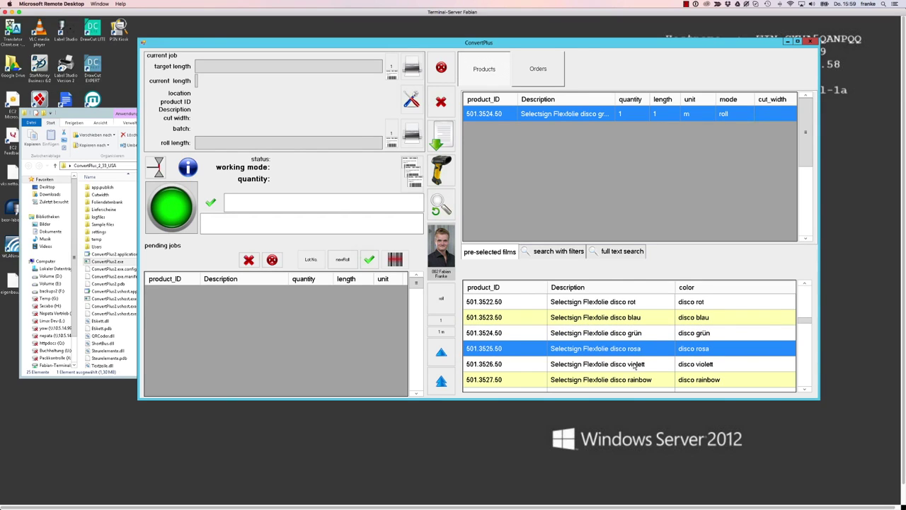
double_click(635, 365)
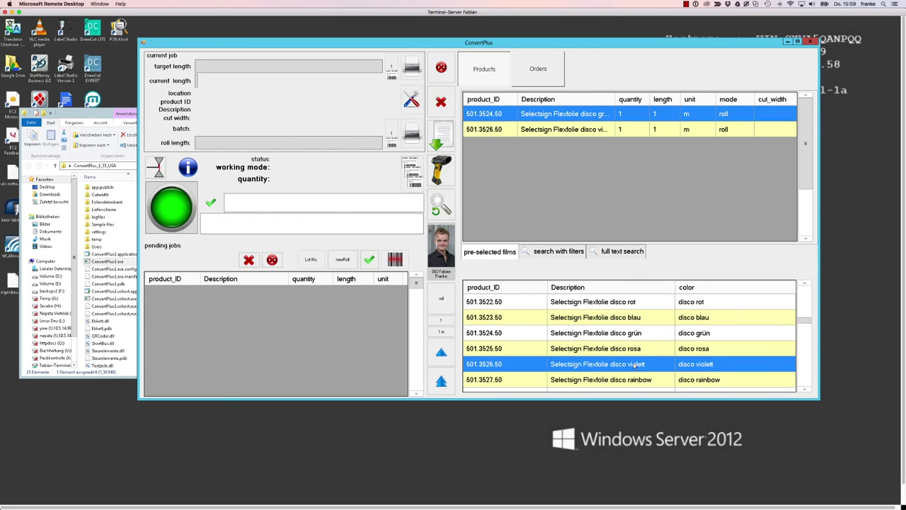
- Filter products by group Selectsign, series Flockfolien premium and color schwarz, and add Selectsign Flockfolie schwarz (501.2002.50) to the pre-selected films
drag(805, 320, 806, 304)
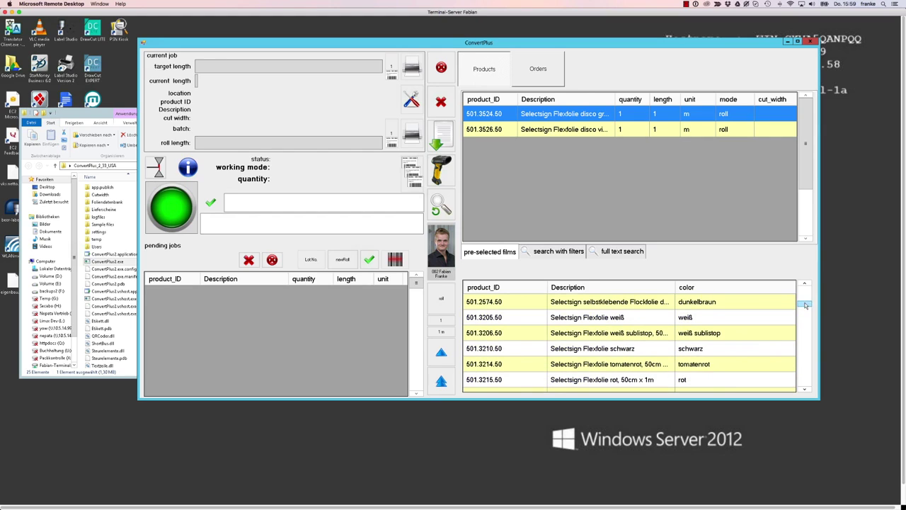
click(551, 253)
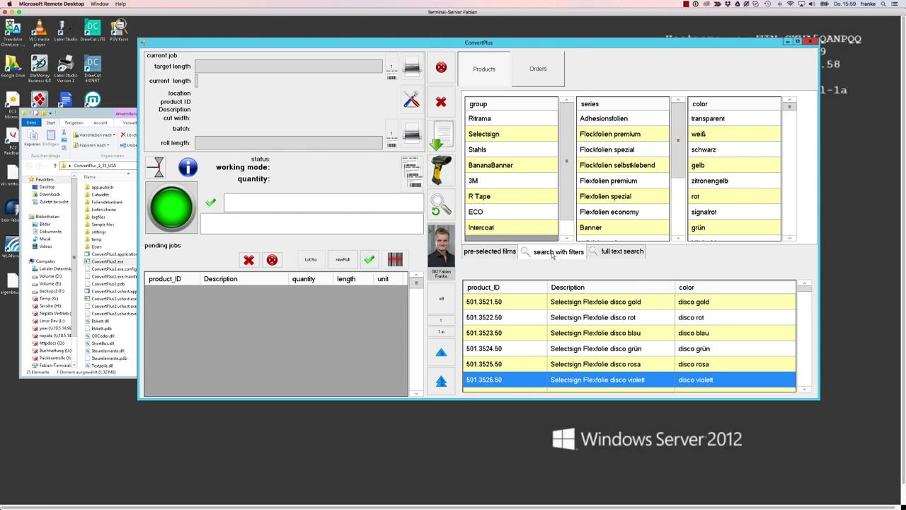
click(496, 134)
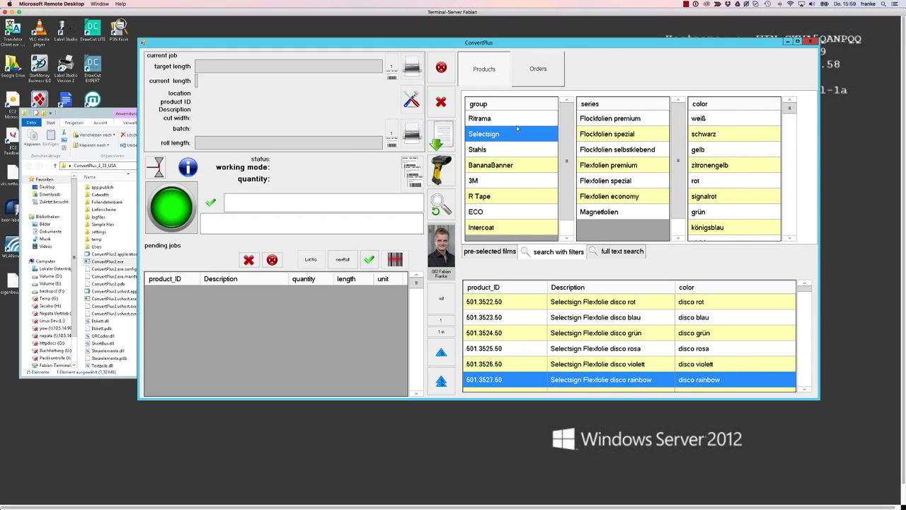
click(592, 123)
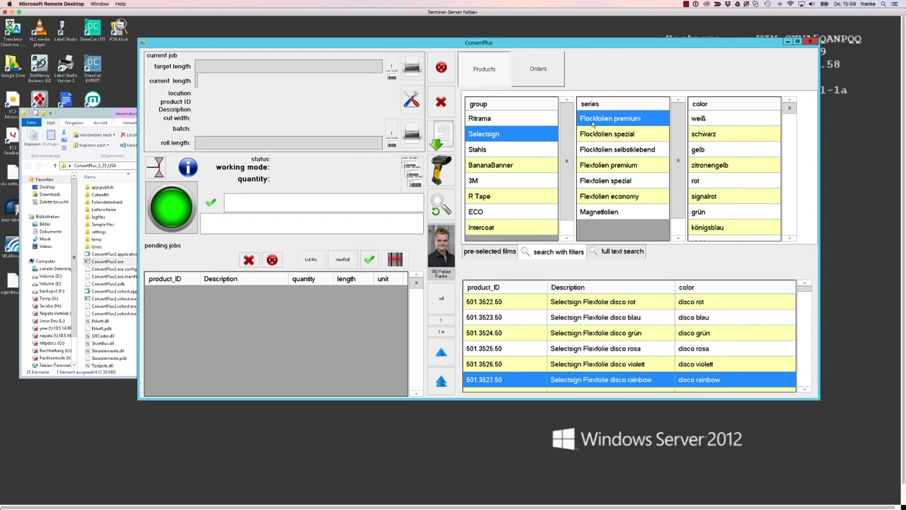
click(705, 133)
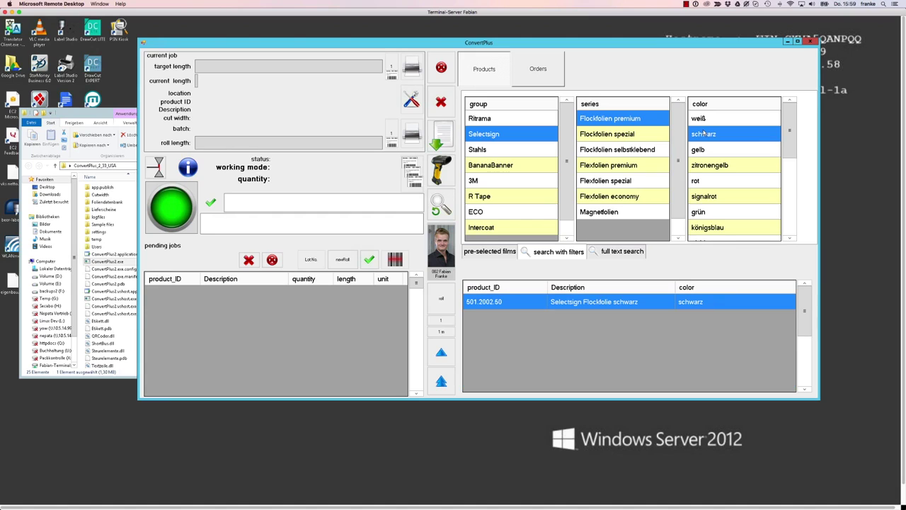
double_click(574, 304)
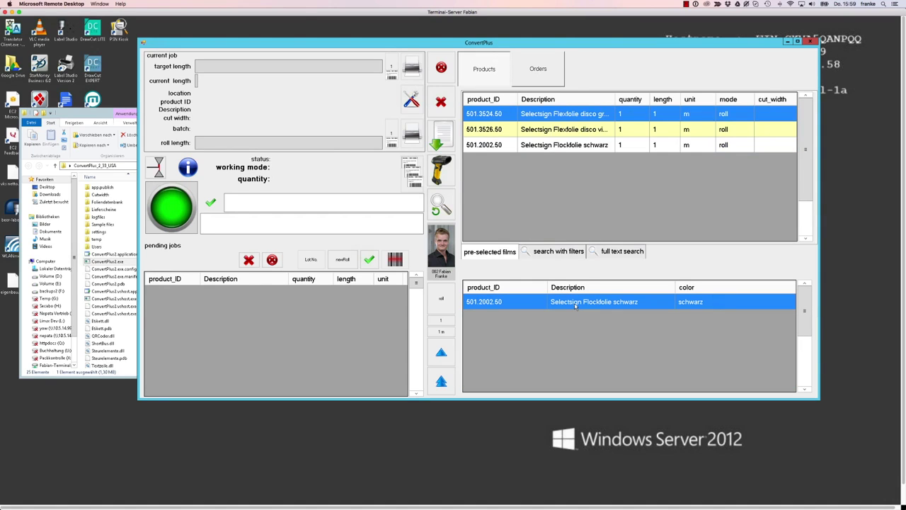
- Look at the full text search, and reset the product search to list all films again
click(620, 253)
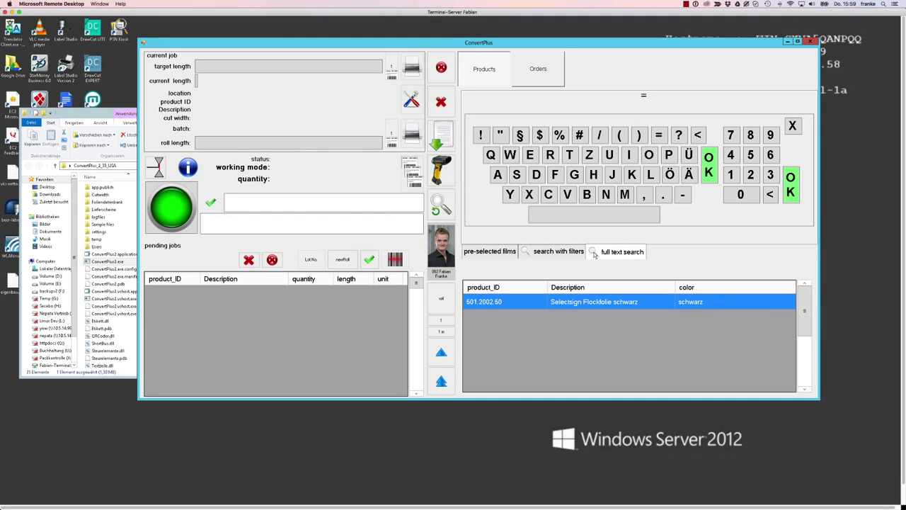
click(489, 252)
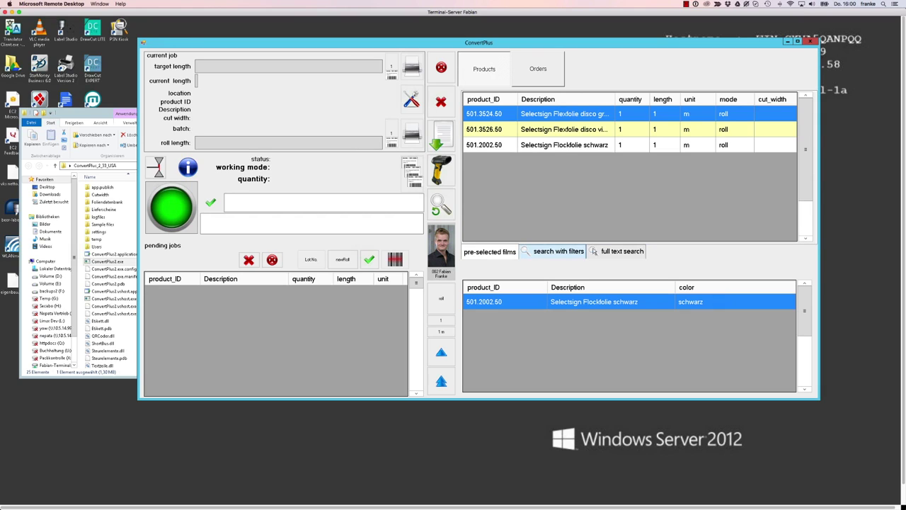
click(611, 255)
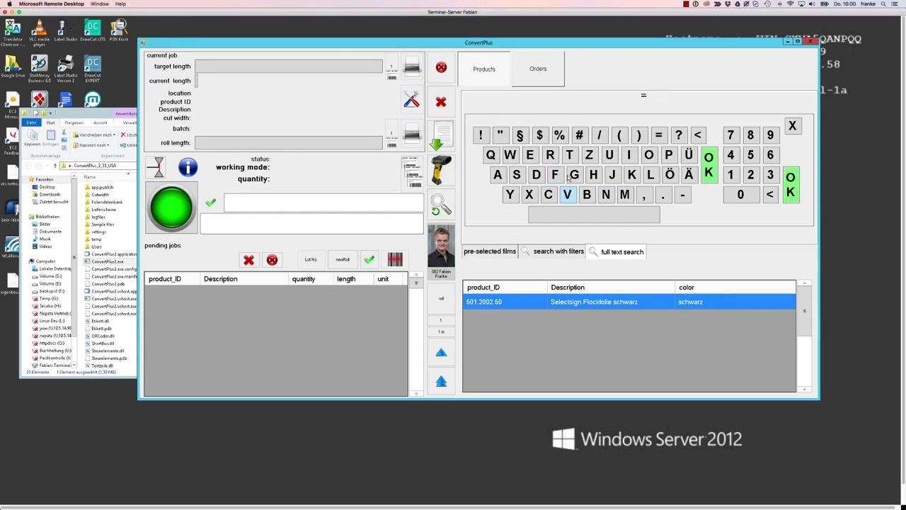
click(484, 253)
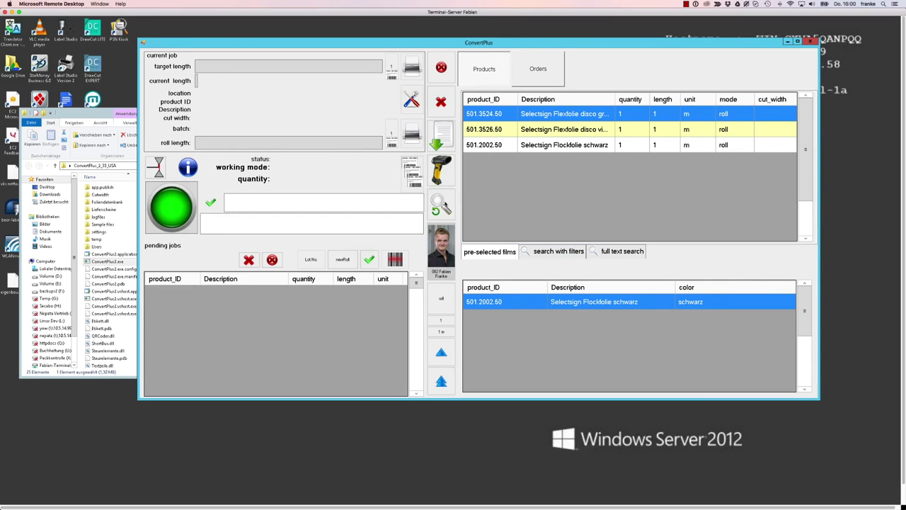
click(442, 204)
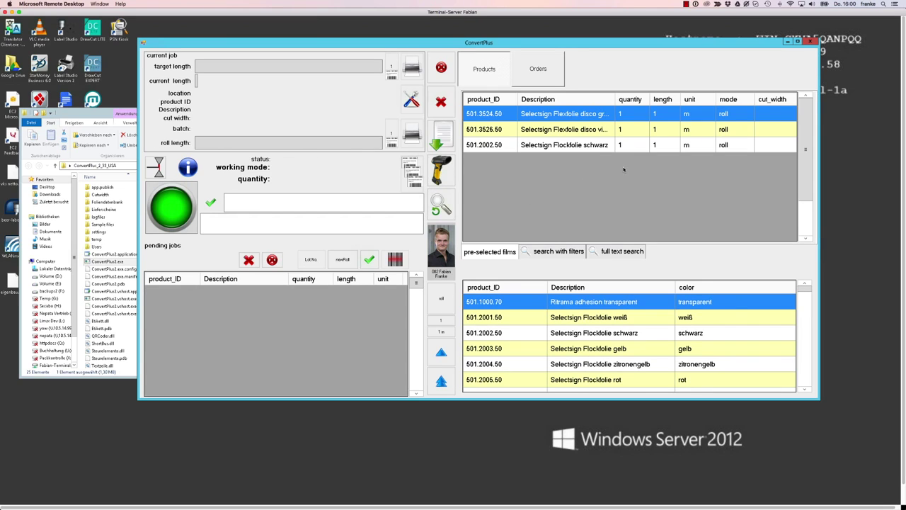
- Set the pre-selected Flexfolie disco grün to quantity 3 and length 5 yd
click(633, 115)
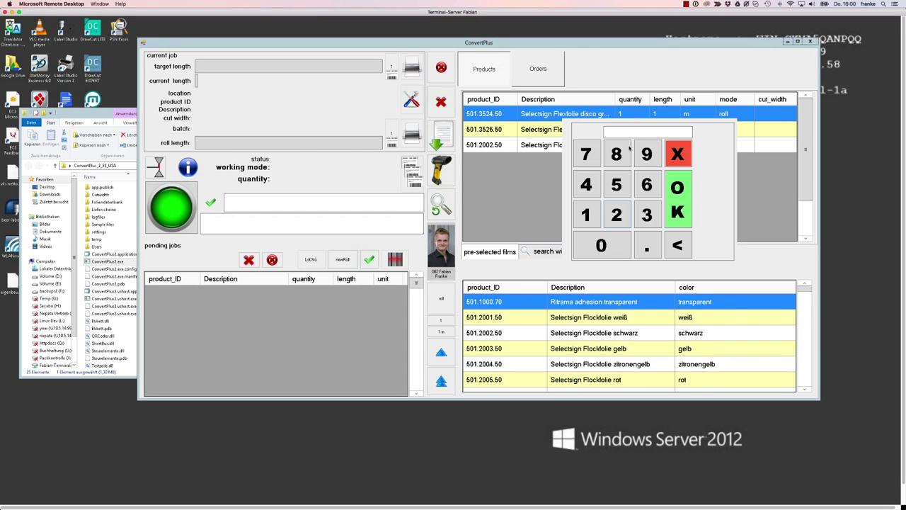
click(647, 212)
click(679, 210)
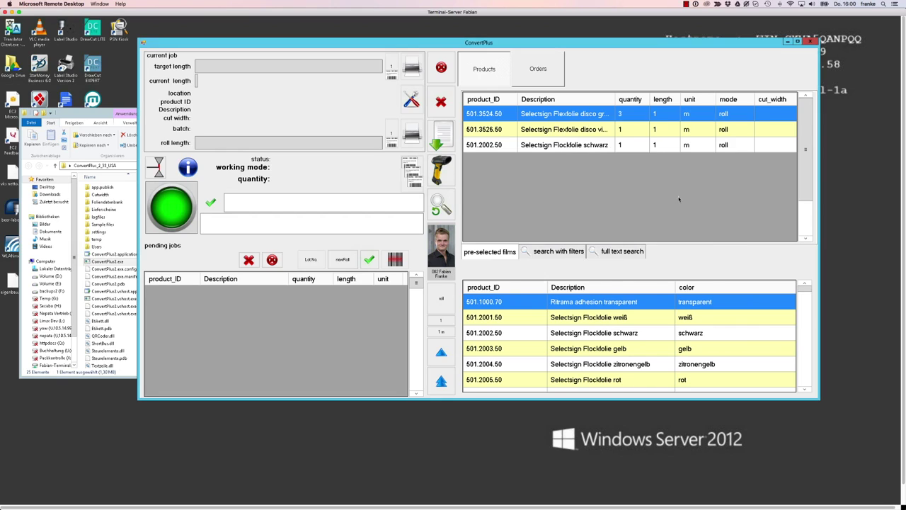
click(665, 116)
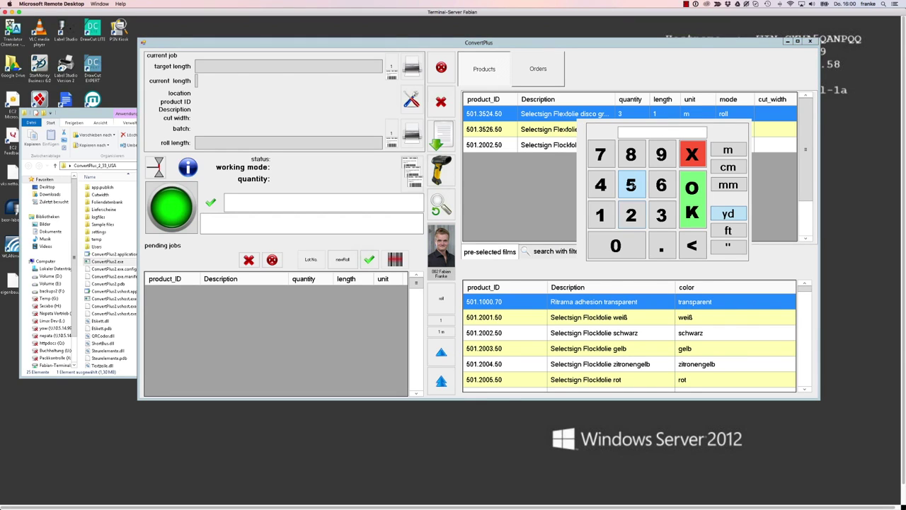
click(632, 186)
click(715, 211)
click(703, 203)
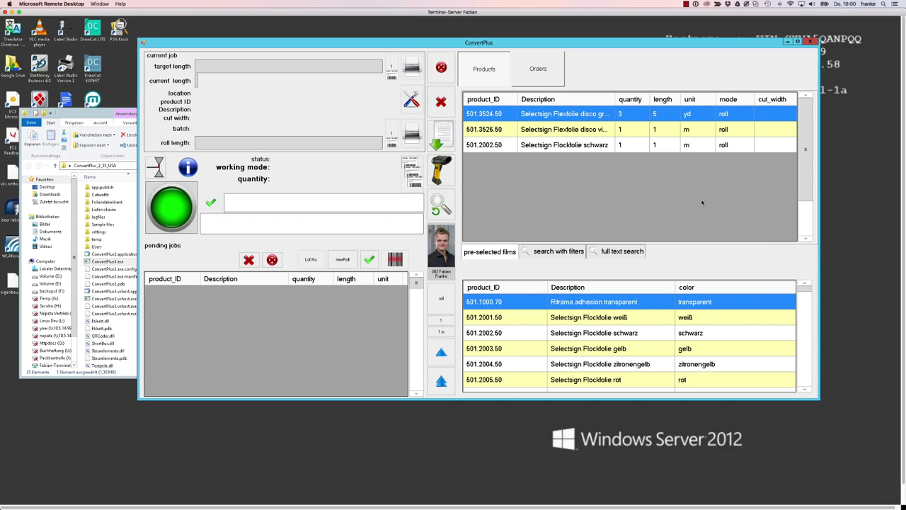
- Set the pre-selected Flexfolie disco violett to quantity 2 and length 10 m
click(640, 129)
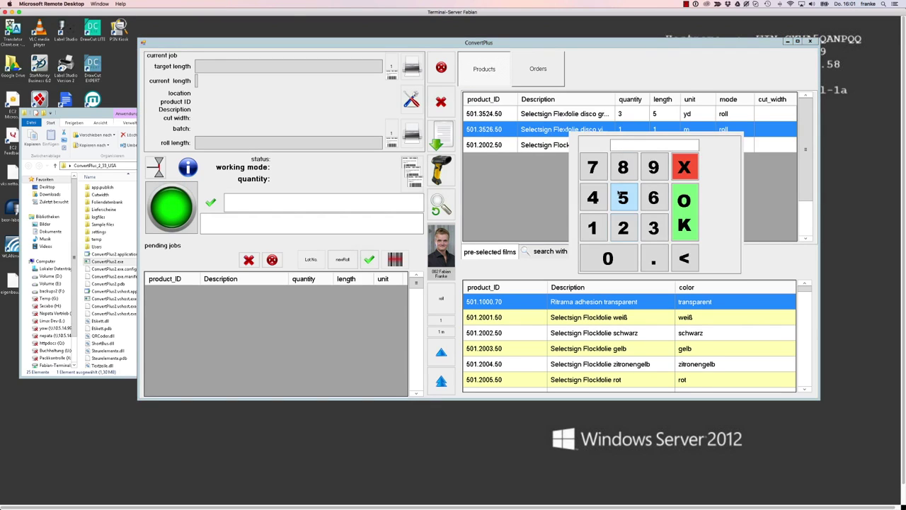
click(623, 224)
click(681, 216)
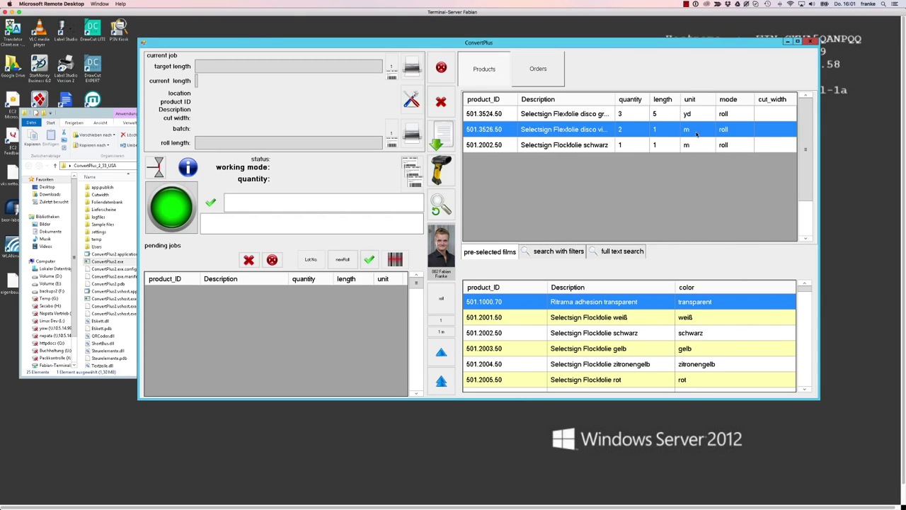
click(663, 133)
click(597, 232)
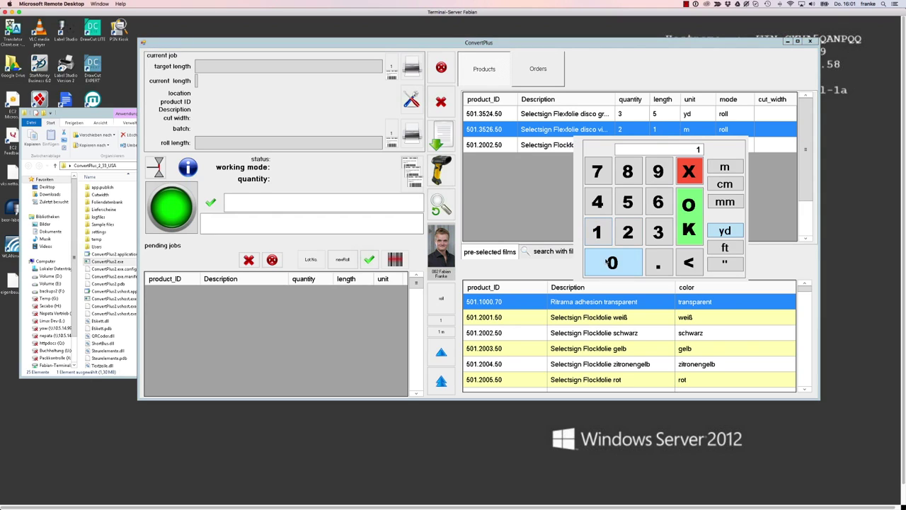
click(612, 262)
click(694, 211)
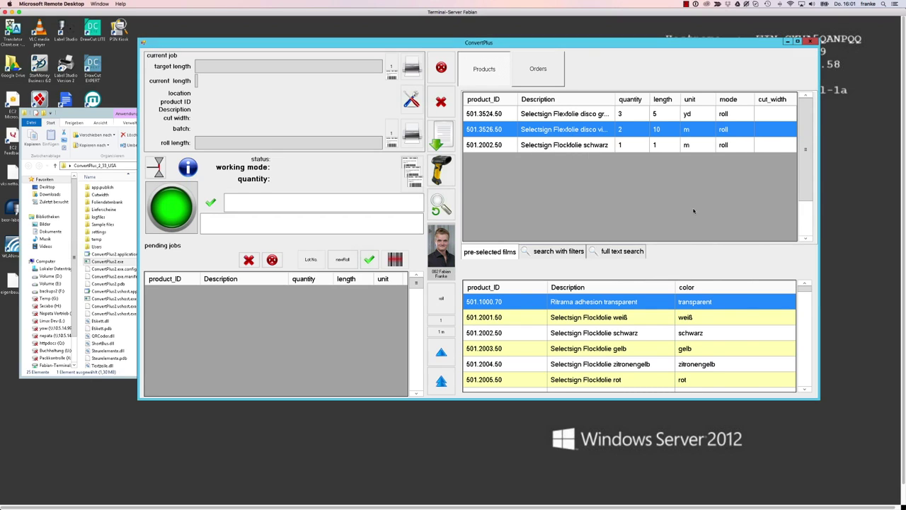
- Switch the pre-selected Flockfolie schwarz to sheet mode and set its quantity to 100
click(729, 146)
click(731, 145)
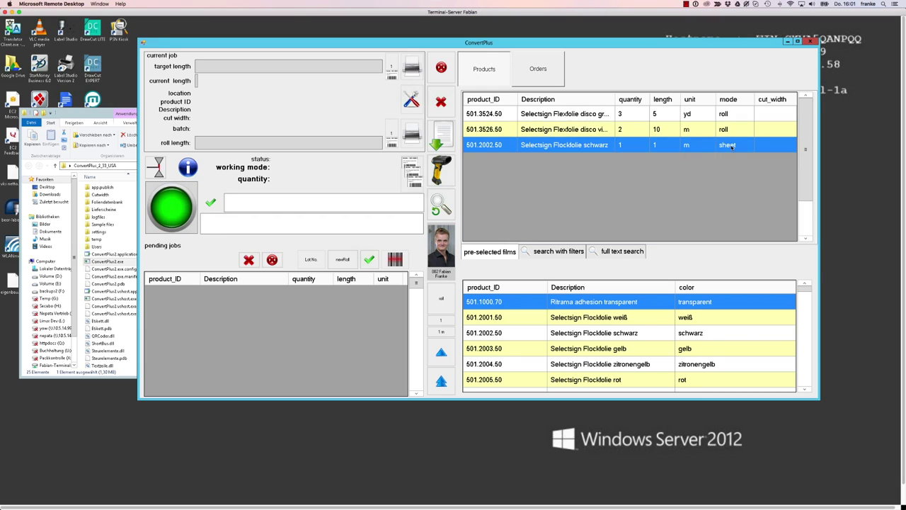
click(623, 148)
click(576, 247)
click(591, 278)
click(591, 278)
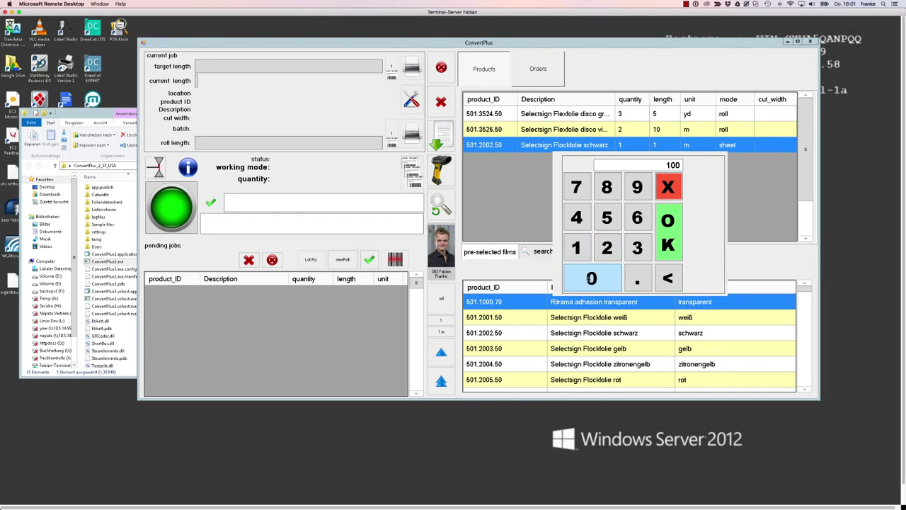
click(667, 245)
- Set the length of the Flockfolie schwarz sheets to 20 cm
click(654, 145)
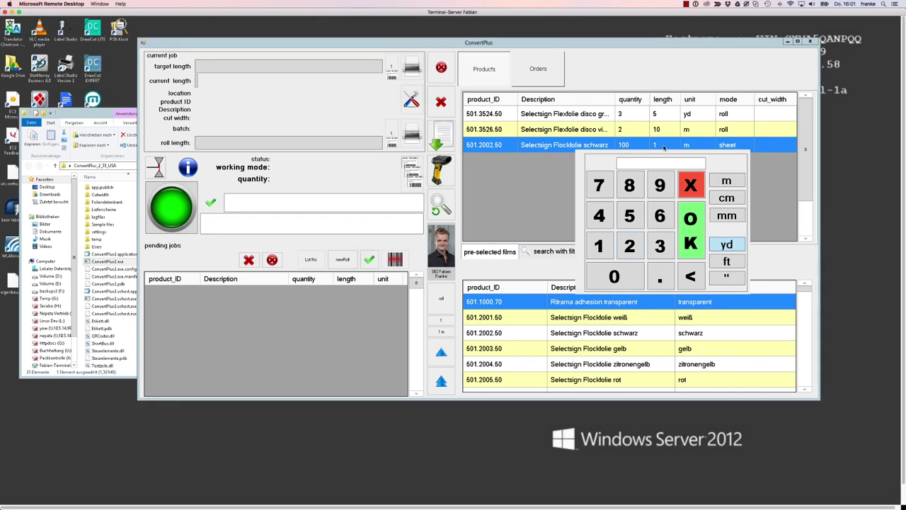
click(630, 246)
click(636, 272)
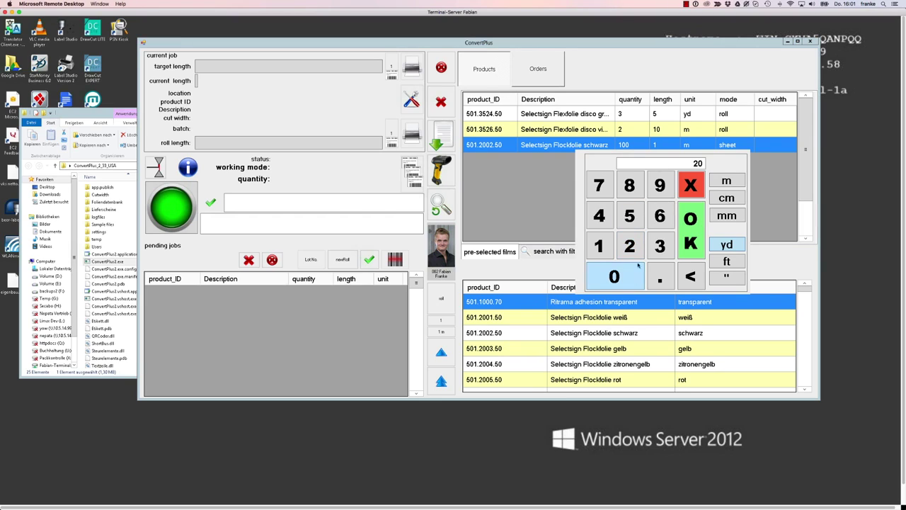
click(728, 198)
click(690, 227)
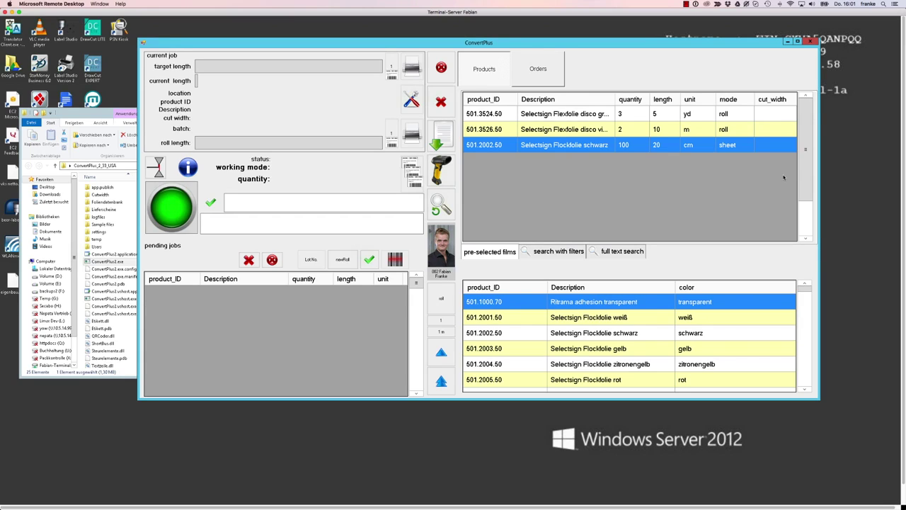
- View the cut width options for the Flexfolie disco violett and close them without choosing a width
double_click(768, 130)
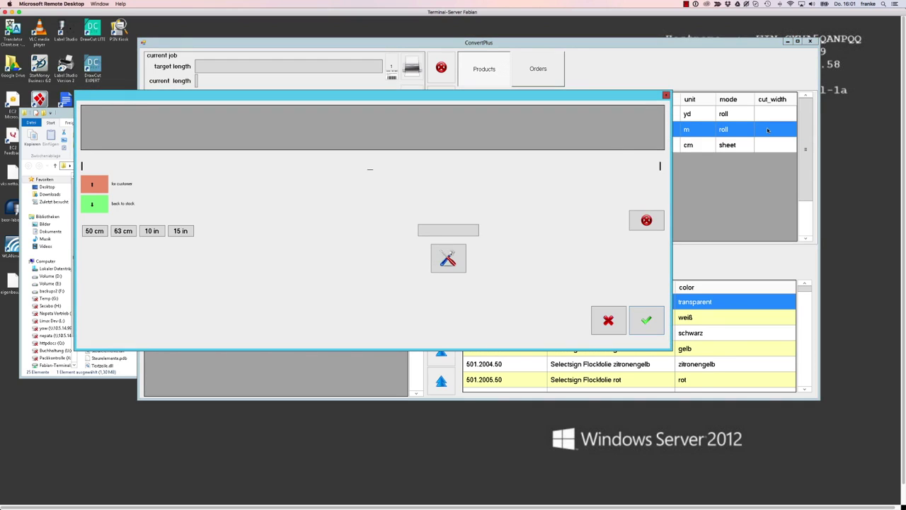
click(666, 95)
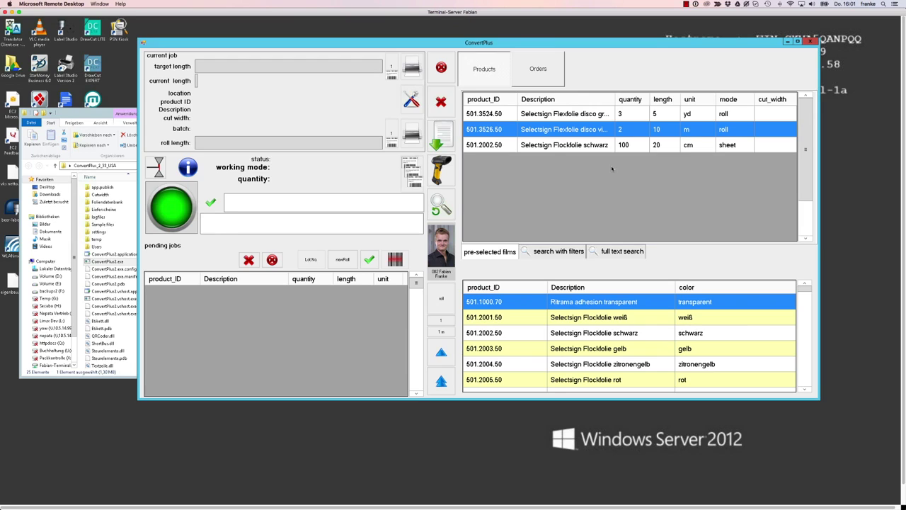
- Transfer the pre-selected films to the pending jobs, followed by one 1 m roll of Ritrama adhesion transparent (501.1000.70)
click(446, 134)
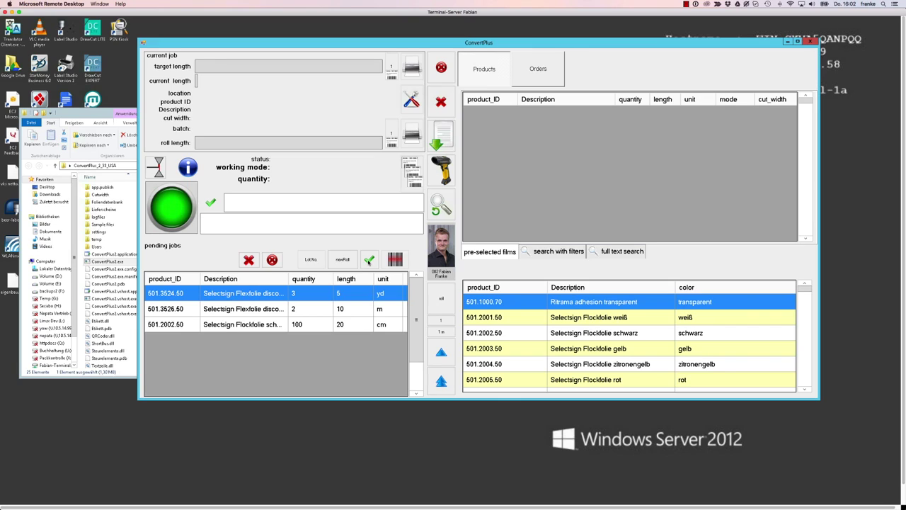
double_click(589, 303)
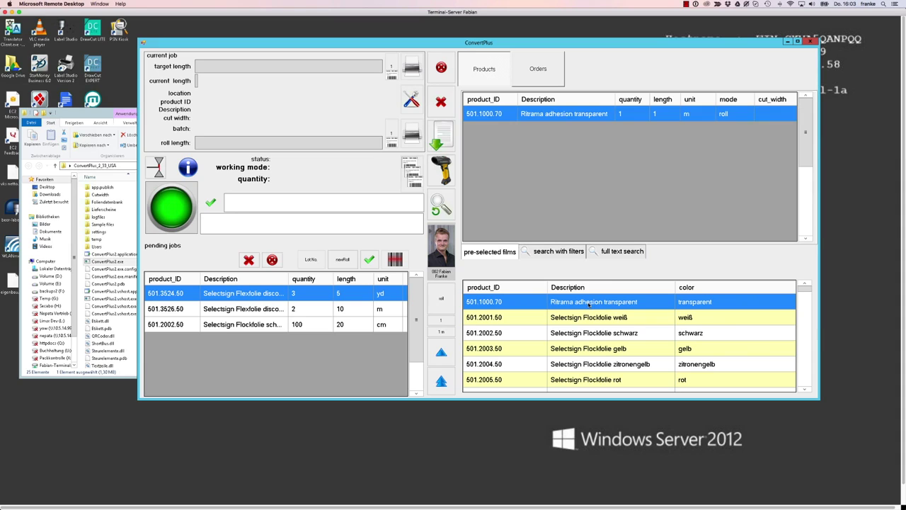
click(441, 140)
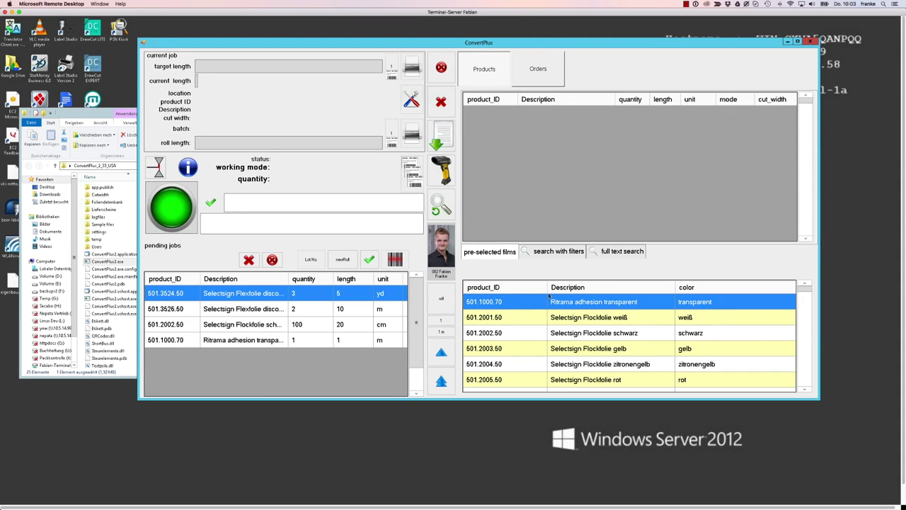
- Pre-select Ritrama adhesion transparent (501.1000.70) with quantity 2 and transfer the 1 m rolls to the pending jobs
double_click(584, 301)
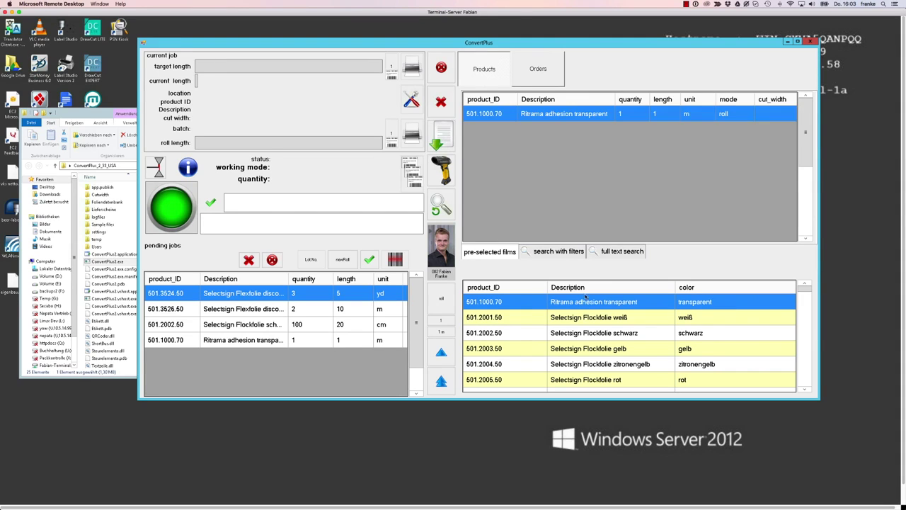
click(649, 115)
click(617, 214)
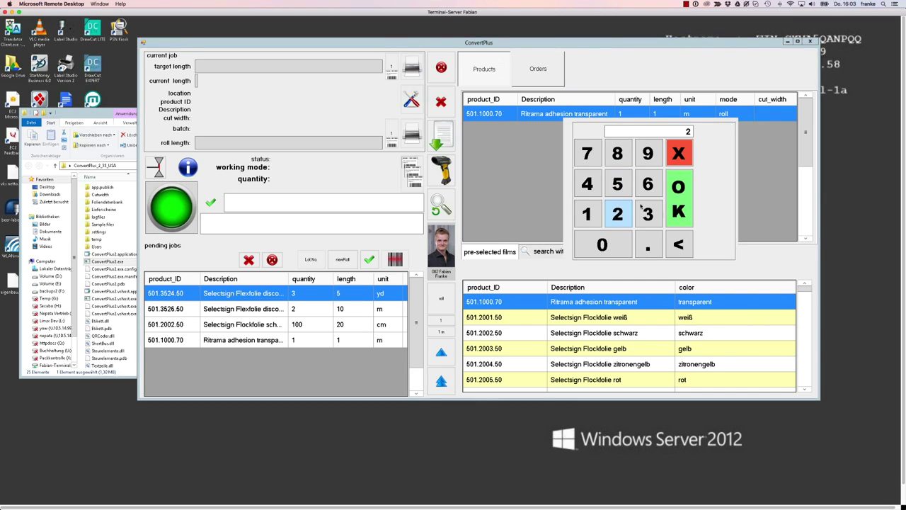
click(681, 201)
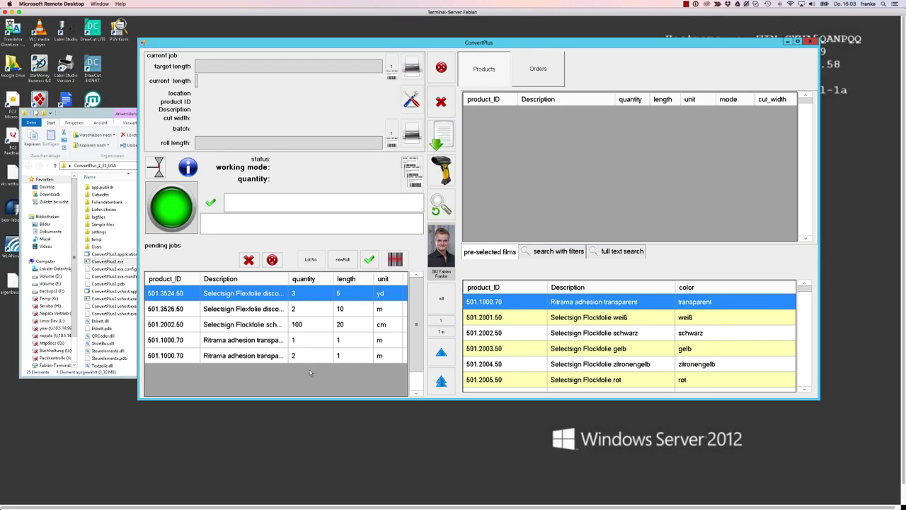
- Activate the pending Ritrama adhesion transparent jobs and set the current job's roll length to 25 m
click(241, 343)
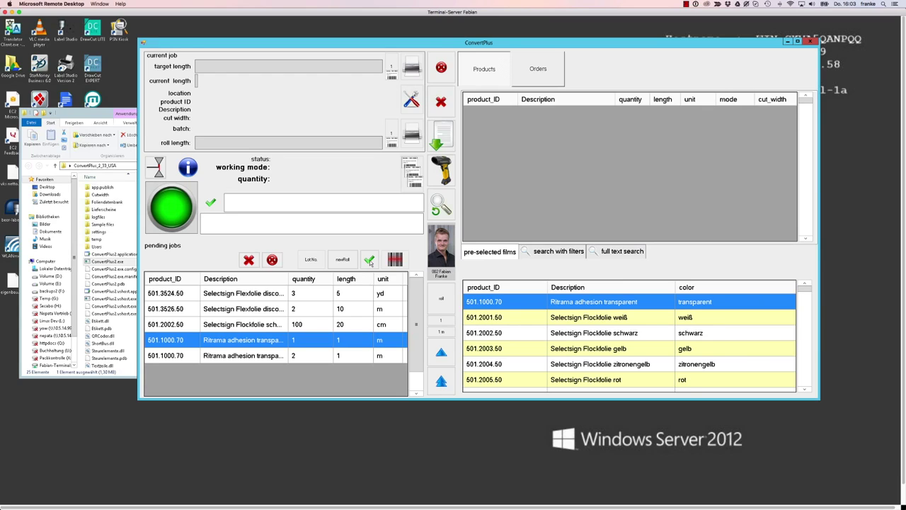
click(369, 260)
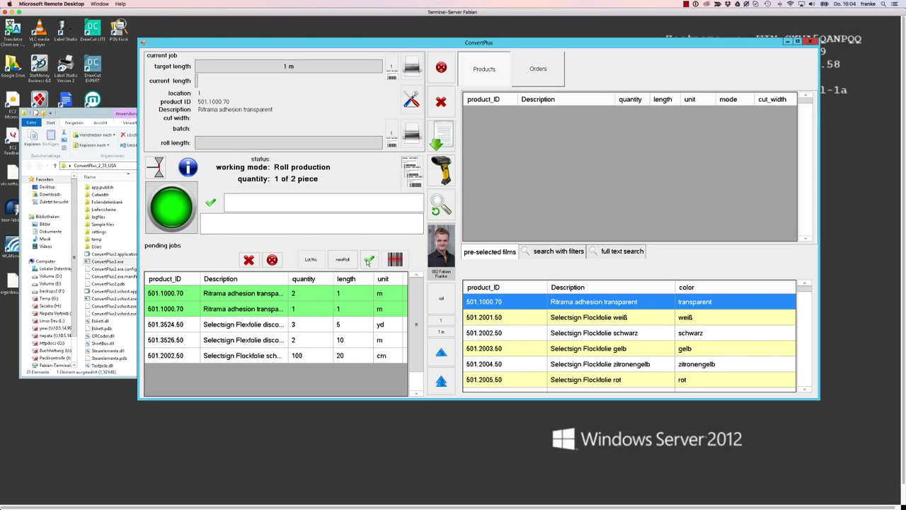
click(314, 144)
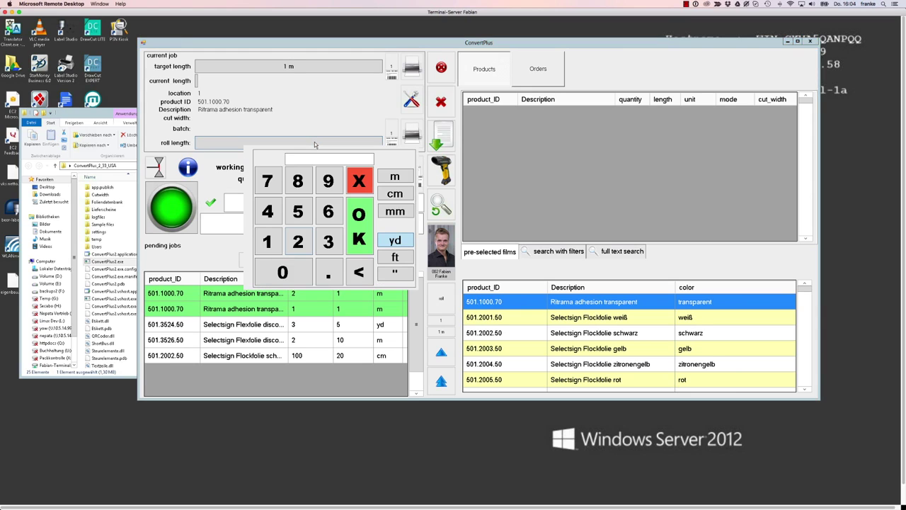
click(299, 242)
click(298, 213)
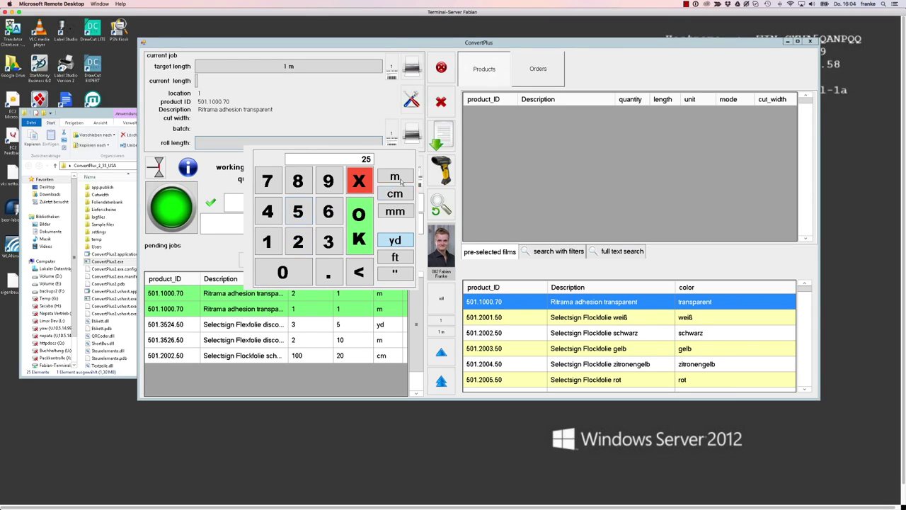
click(360, 223)
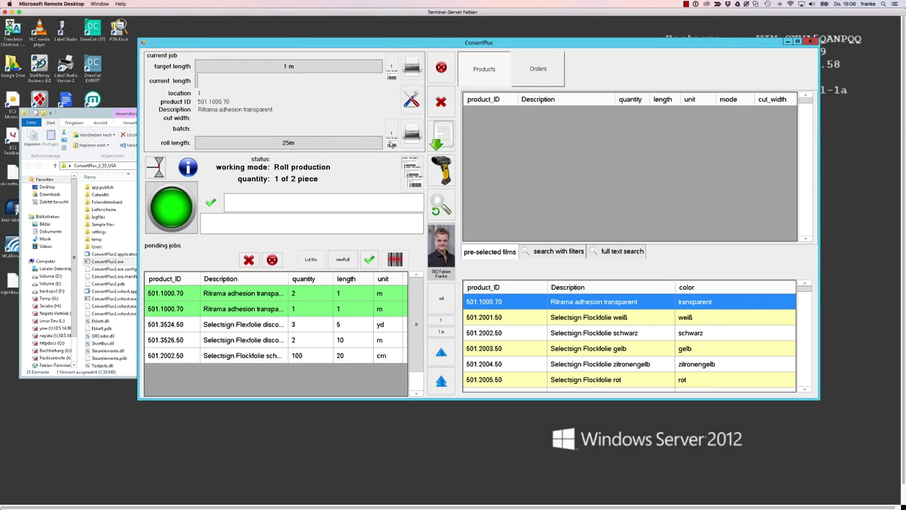
- Set the number of labels printed for the roll length to 2 and reset it to 1
click(391, 131)
click(55, 115)
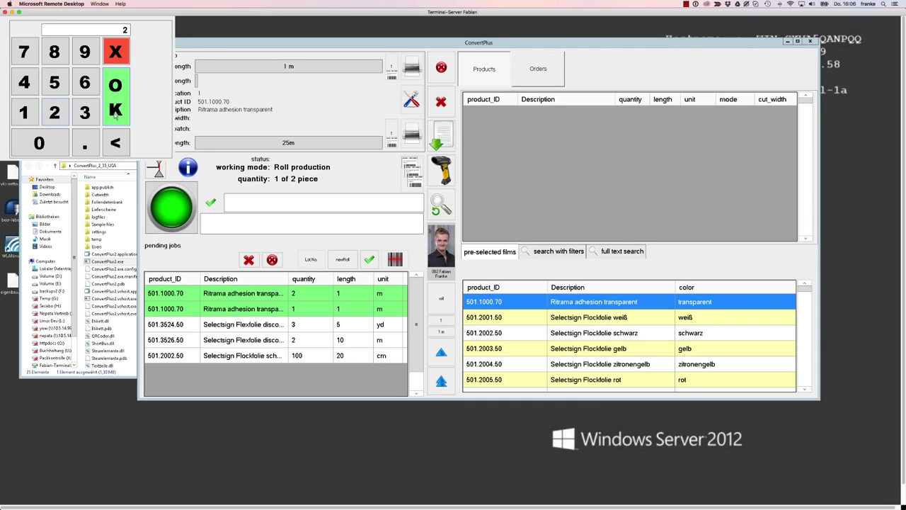
click(116, 116)
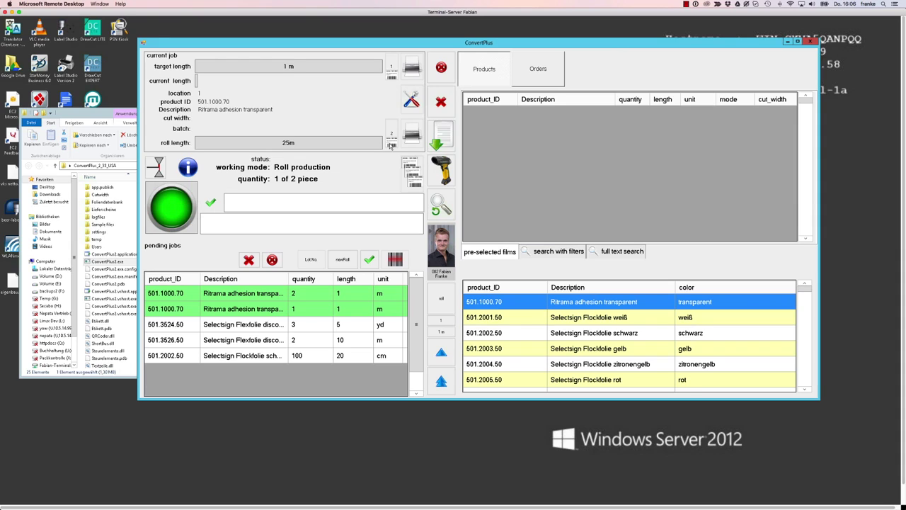
click(391, 146)
click(24, 114)
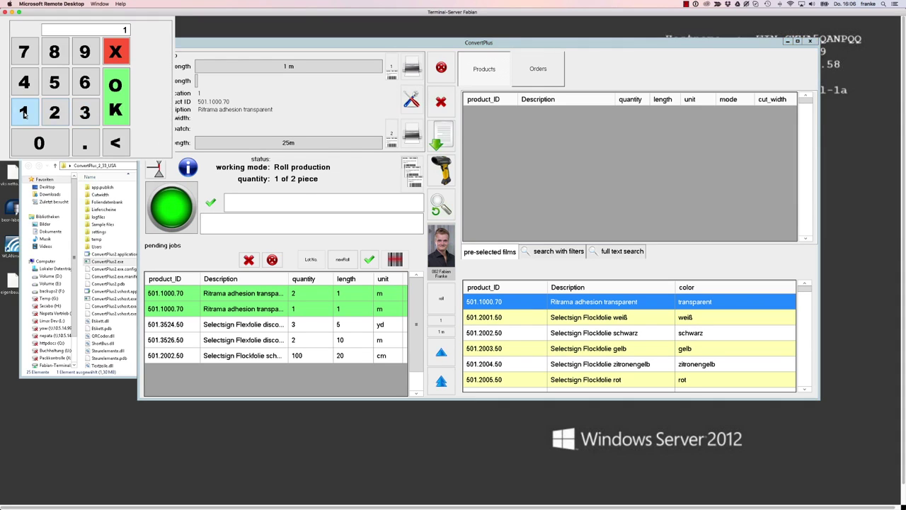
click(122, 109)
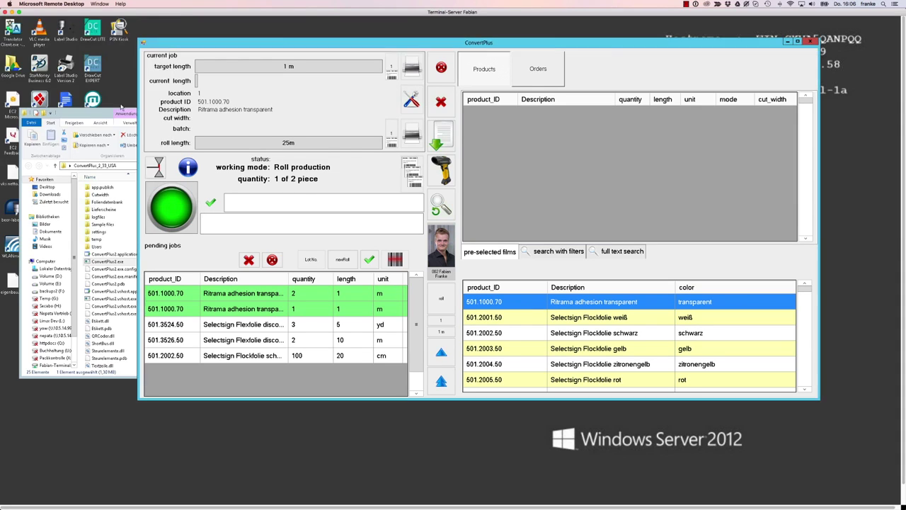
- Set the number of target length labels to 3 and reset it to 1, and switch the label layout back and forth
click(390, 76)
click(85, 112)
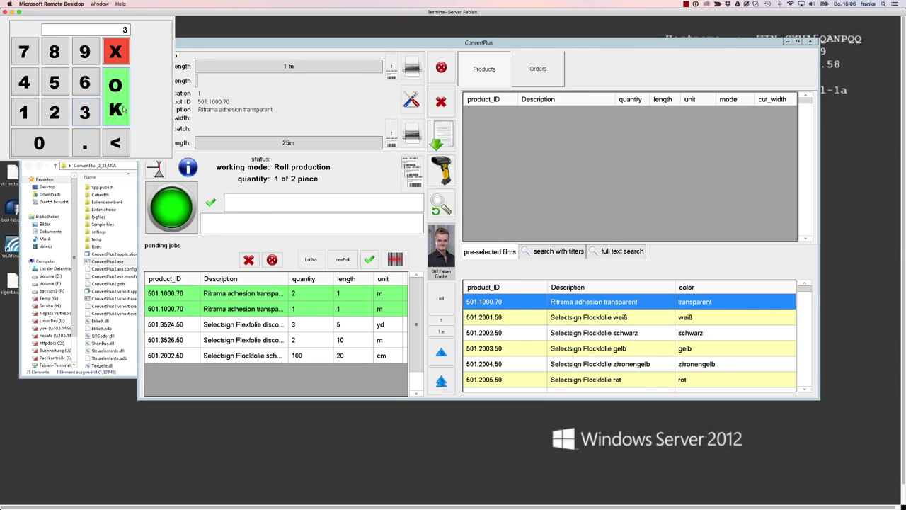
click(116, 109)
click(392, 68)
click(116, 96)
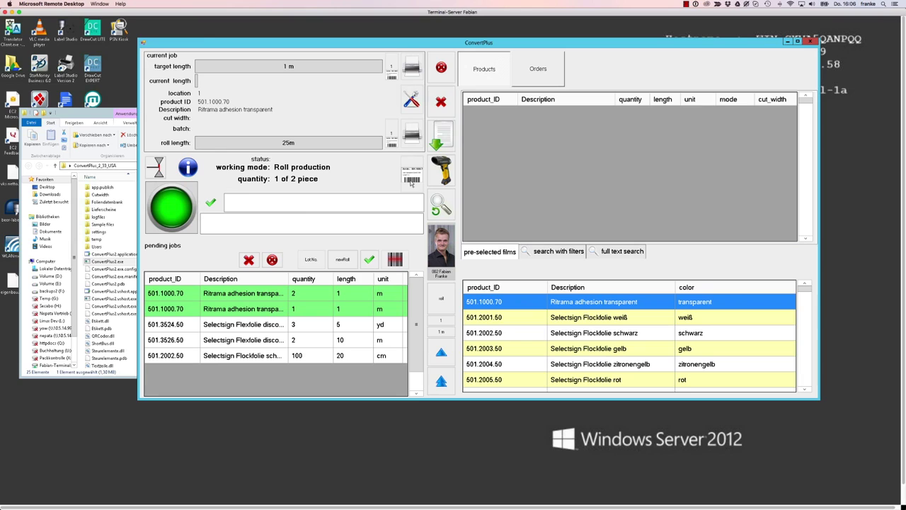
click(412, 182)
click(412, 182)
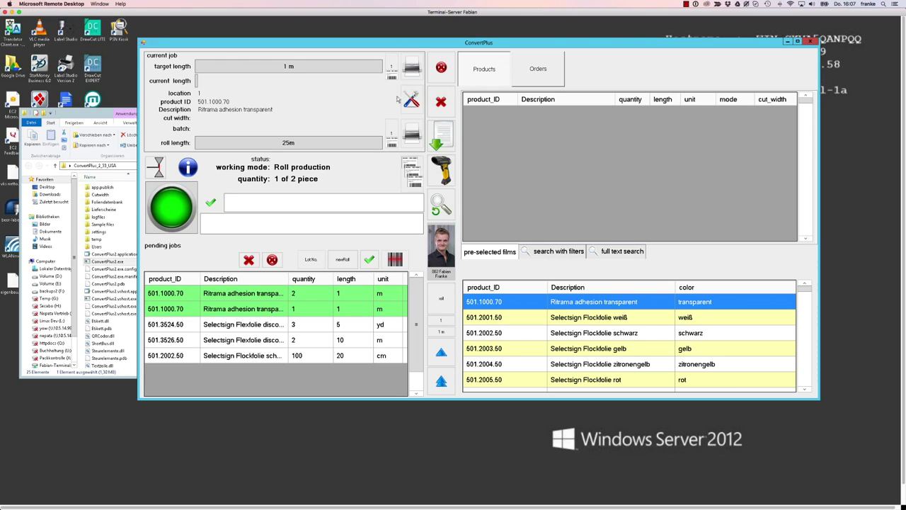
- Run the active Ritrama adhesion transparent jobs until all three 1 m rolls are cut
click(172, 207)
click(172, 201)
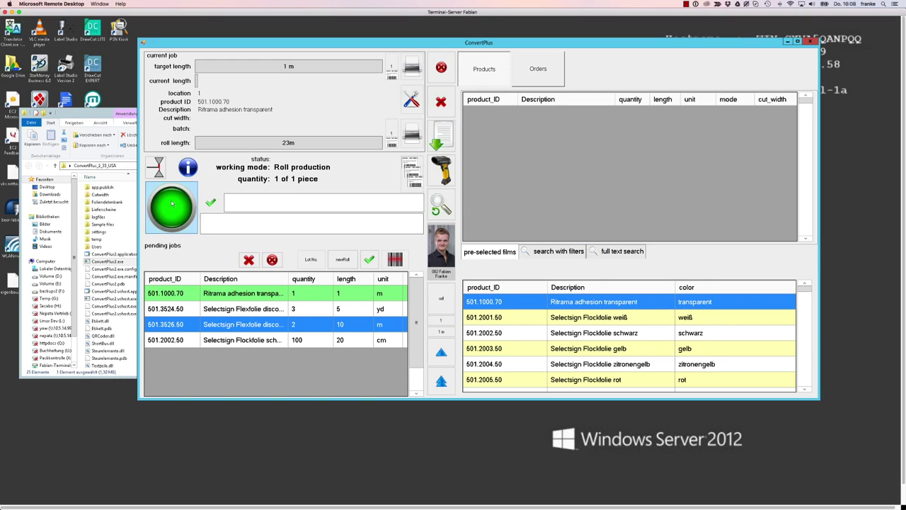
click(171, 203)
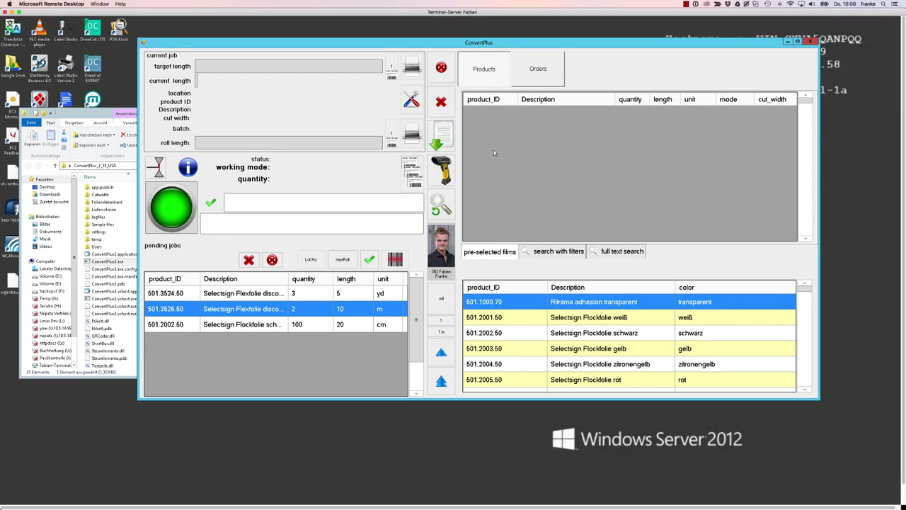
- View the list of open orders and look through the films in the product list
click(538, 69)
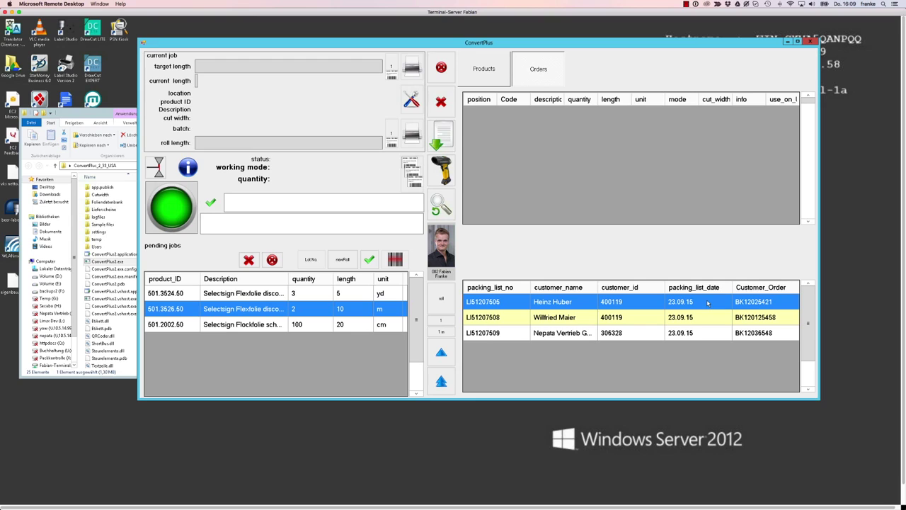
click(504, 71)
click(521, 322)
click(523, 354)
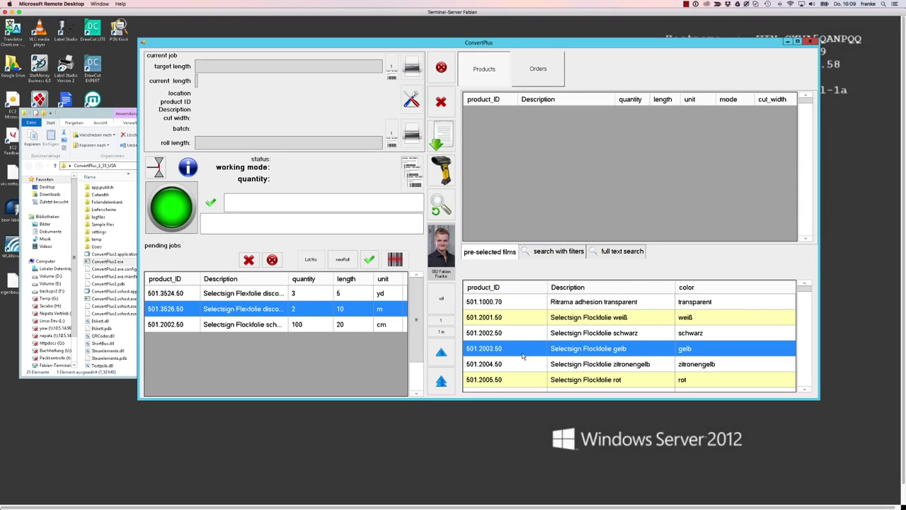
click(526, 369)
- Load the positions of the first packing list in the orders and set the use value of positions 2 and 4 to NO
click(542, 75)
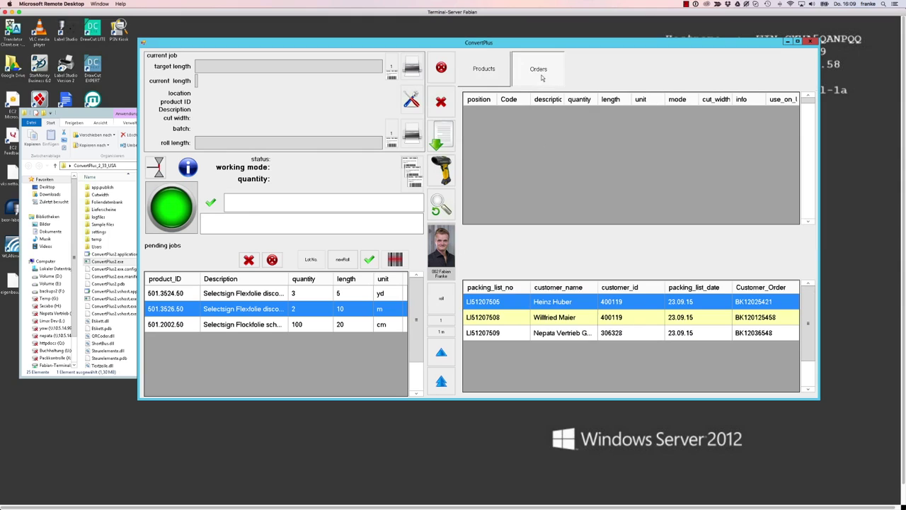
click(550, 308)
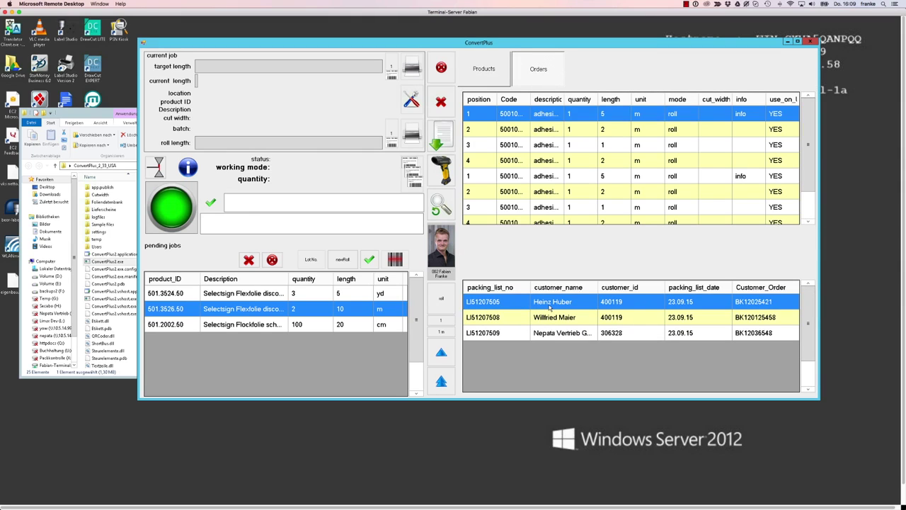
scroll(677, 181, down, 1)
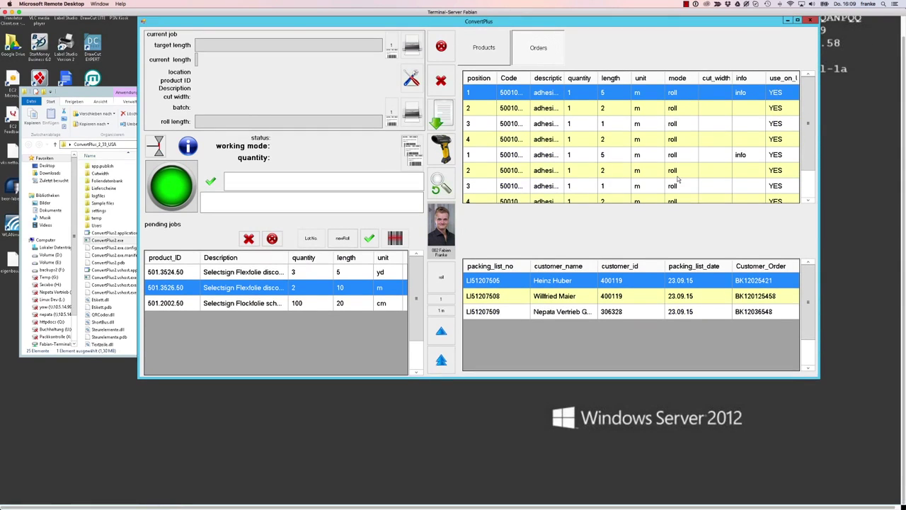
scroll(678, 180, up, 1)
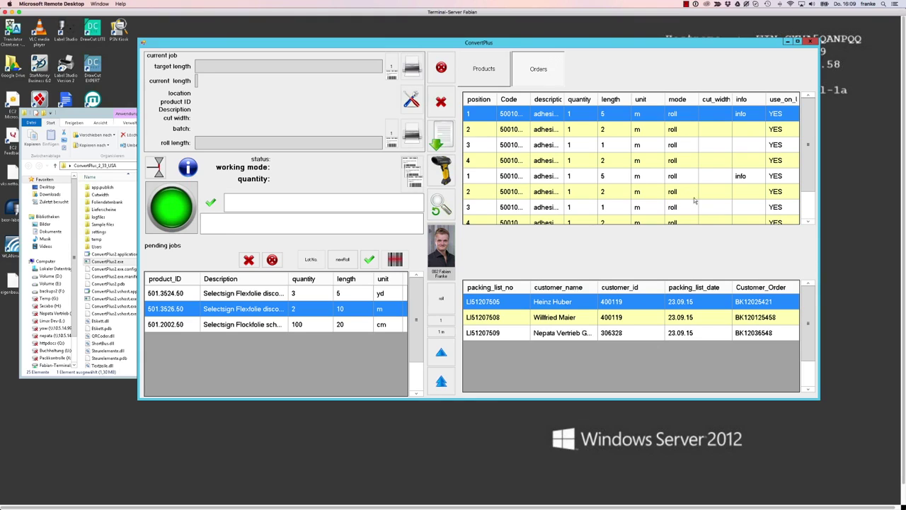
click(778, 131)
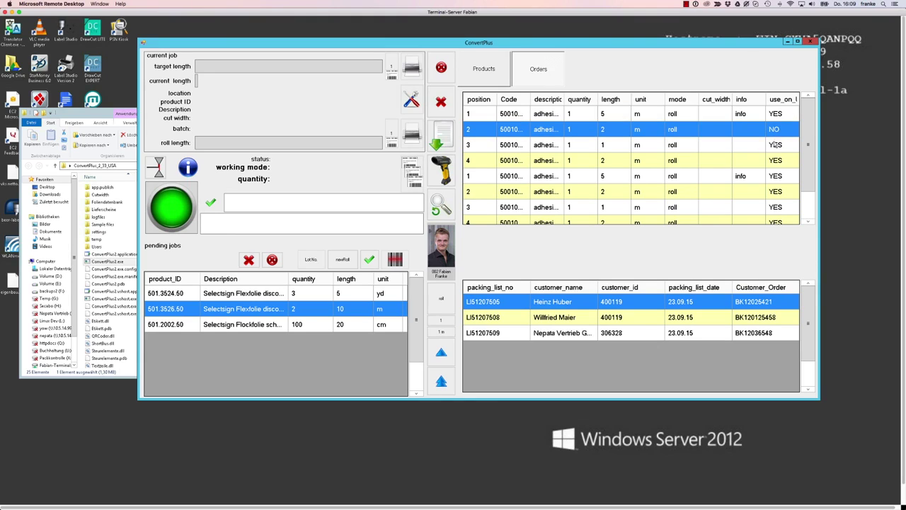
click(777, 162)
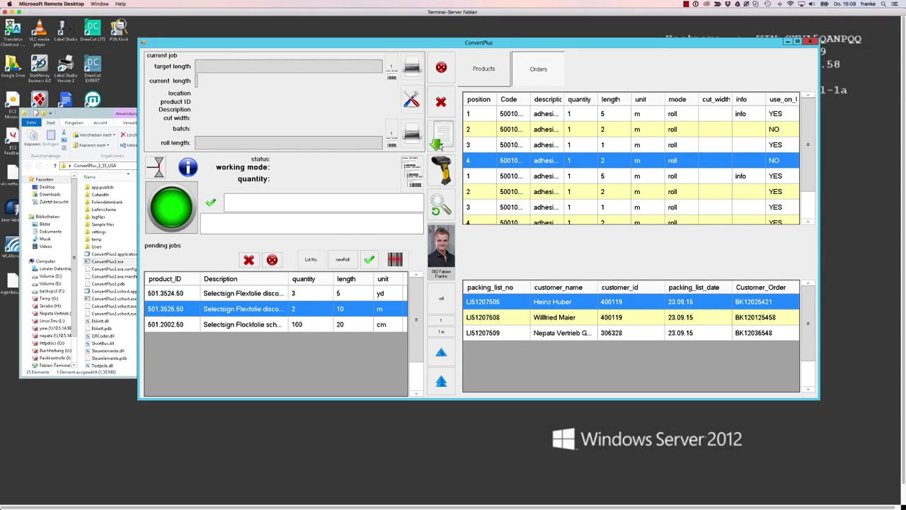
- Delete all pending jobs and transfer the order positions marked YES to the pending jobs
click(272, 260)
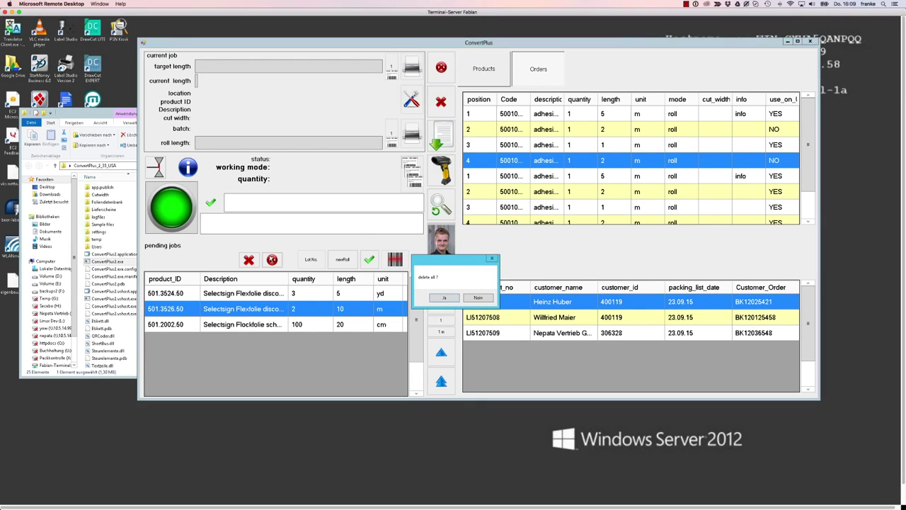
click(442, 298)
click(443, 141)
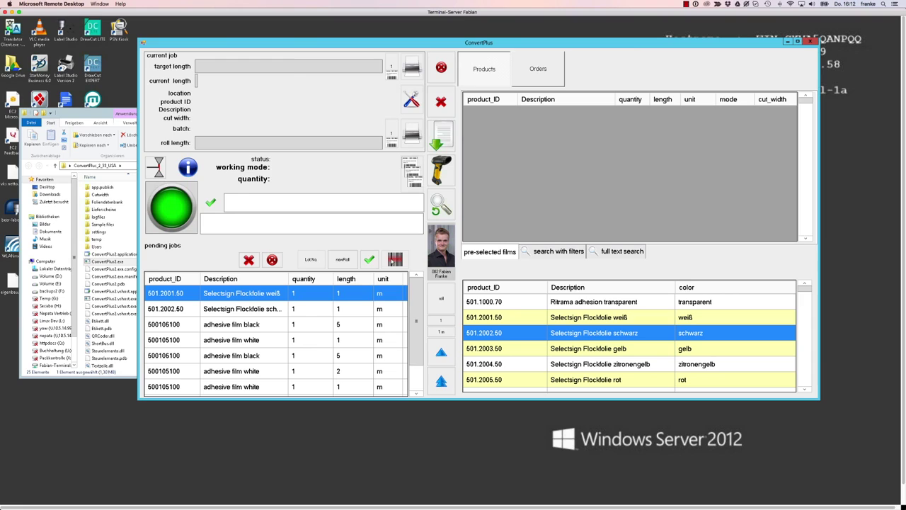
- Switch the pending jobs to manual ordering, move the first adhesive film black job above Selectsign Flockfolie schwarz, and leave manual ordering
click(394, 261)
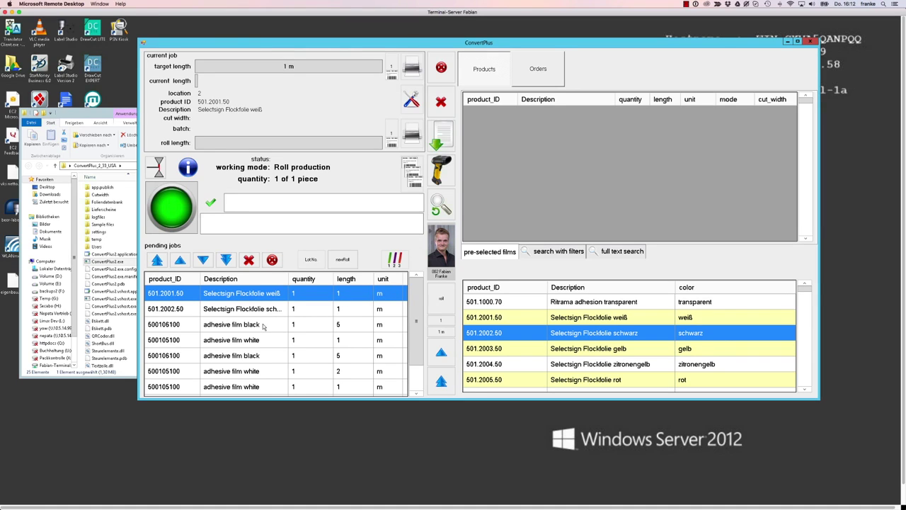
drag(262, 325, 258, 310)
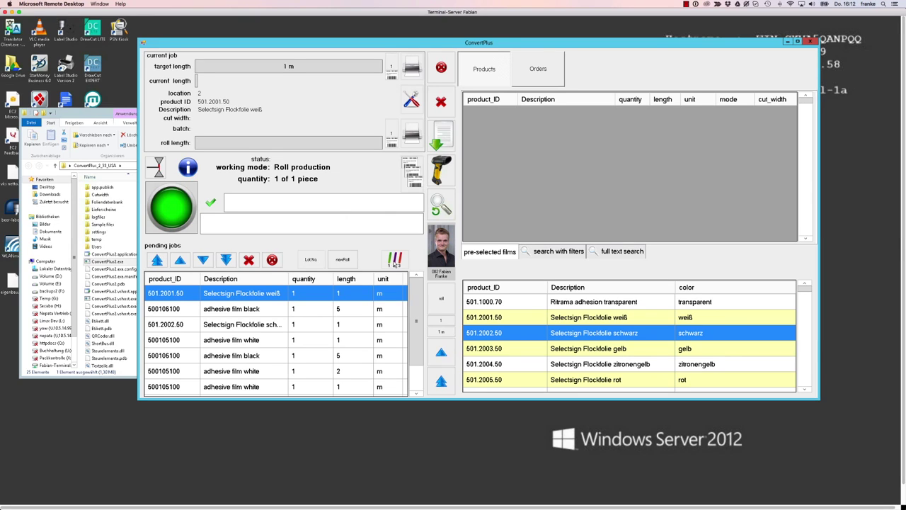
click(395, 261)
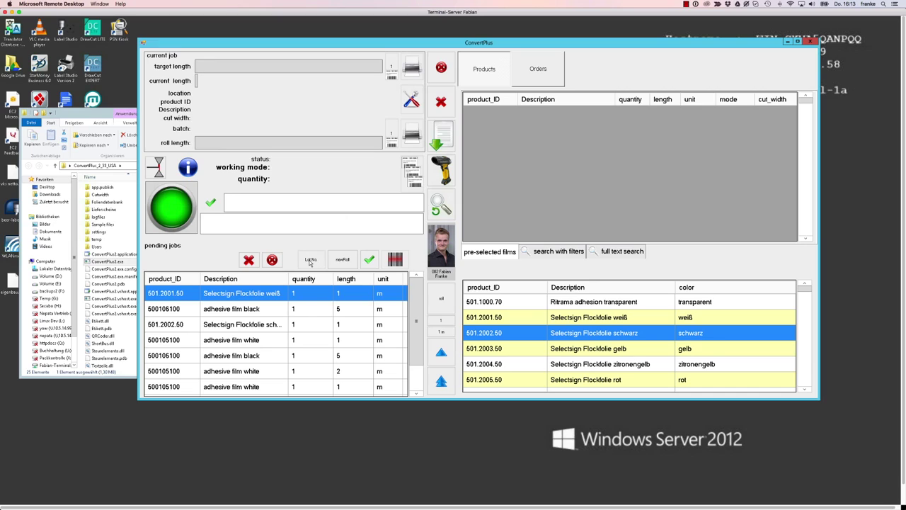
- Activate the pending Selectsign Flockfolie weiß job and set its lot number to 0000
click(368, 260)
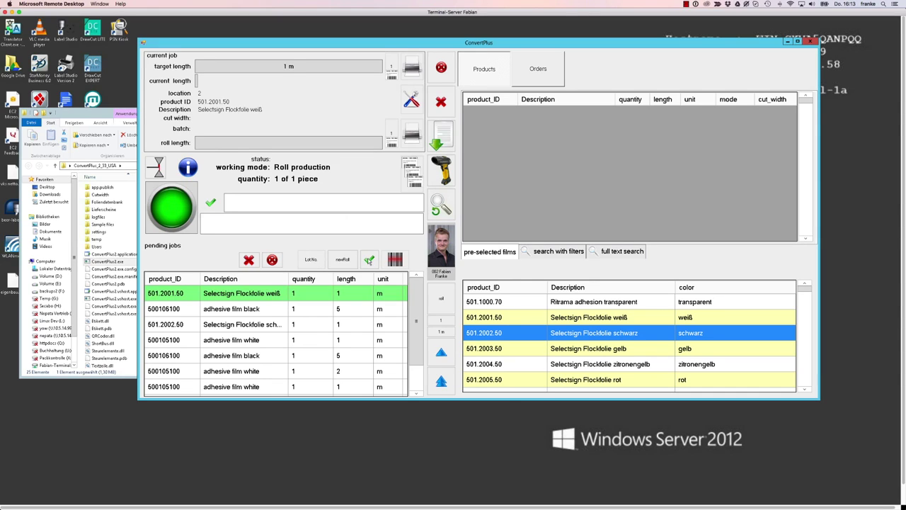
click(311, 260)
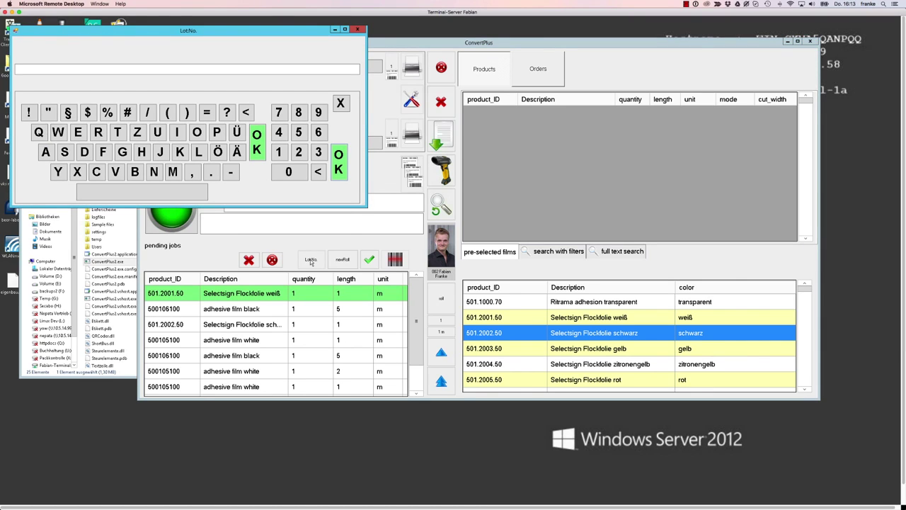
click(290, 180)
click(290, 180)
click(290, 180)
click(290, 180)
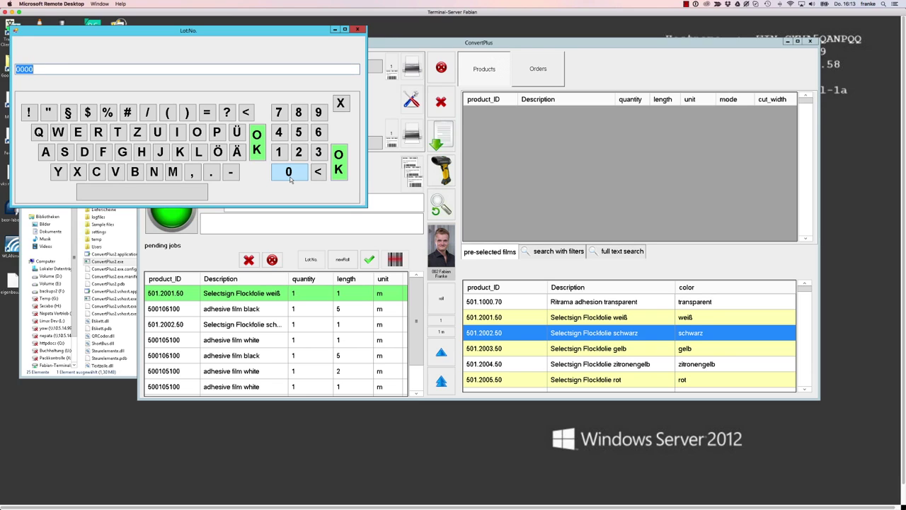
click(339, 163)
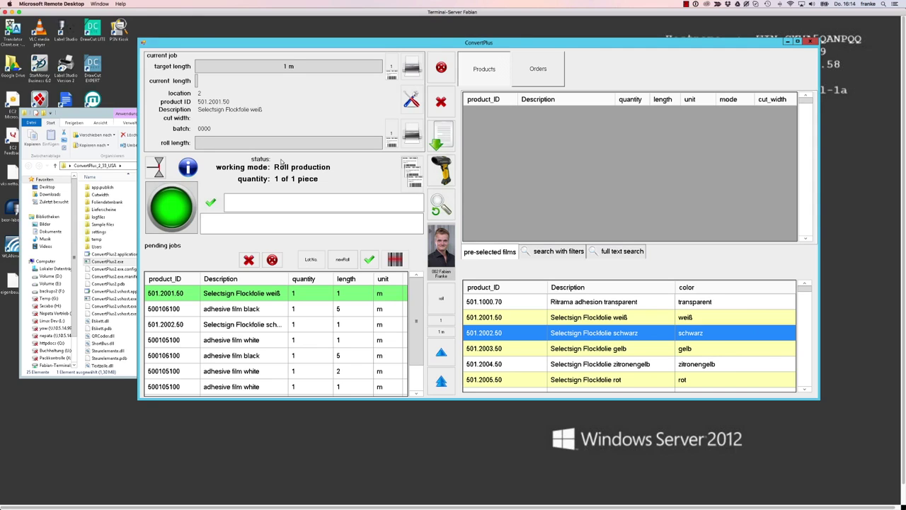
- View the current job's lot number entry and close it without changing the value
click(310, 260)
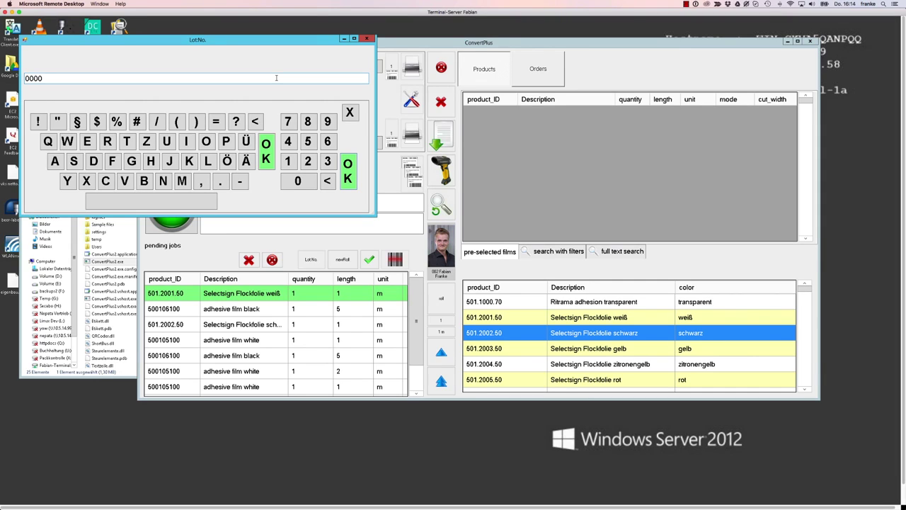
click(276, 78)
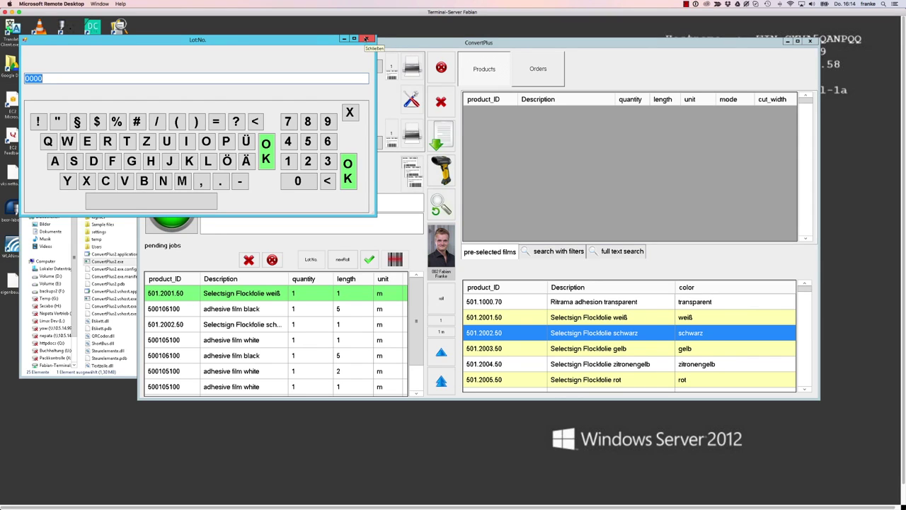
click(366, 39)
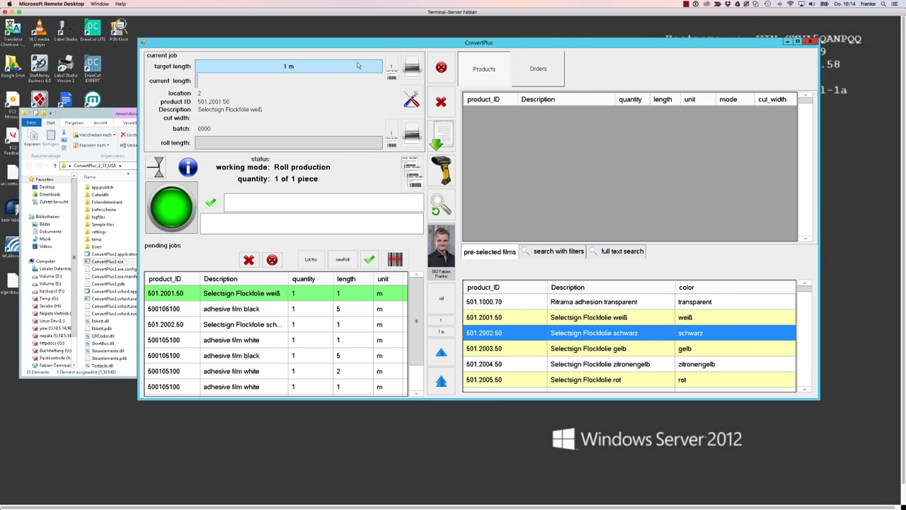
click(311, 262)
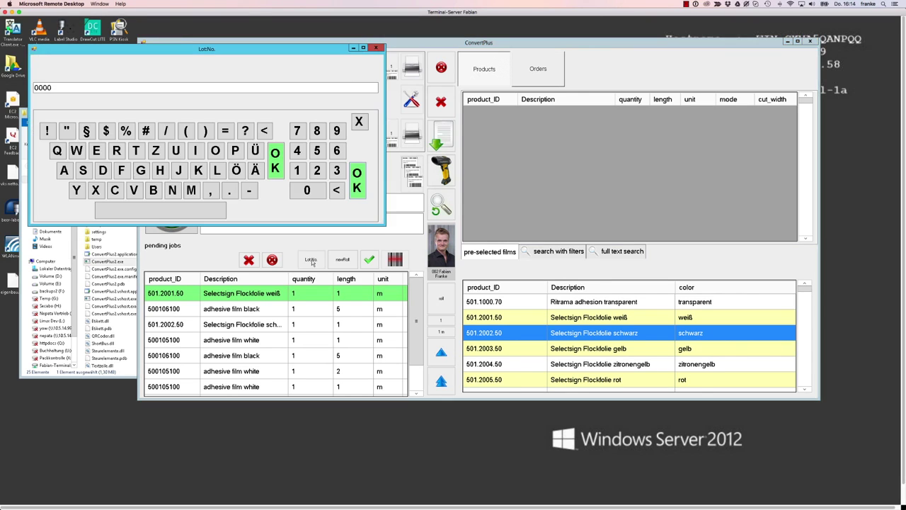
click(377, 49)
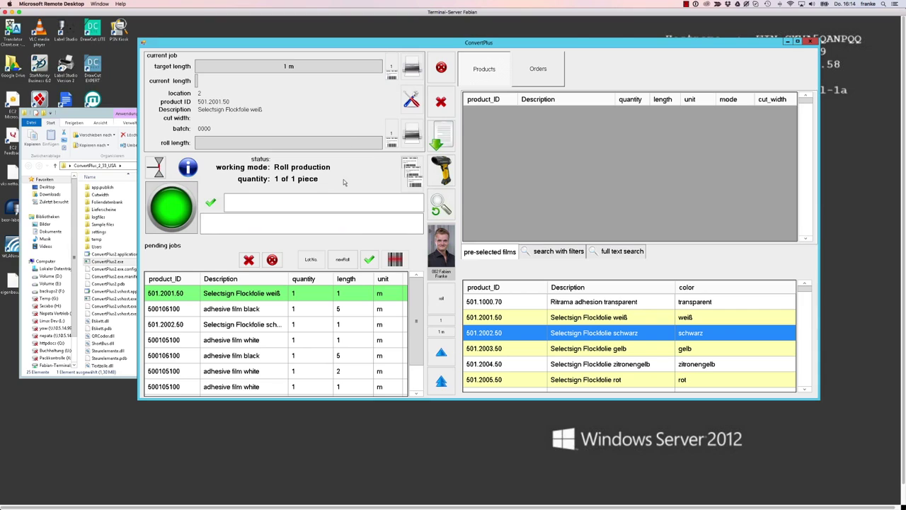